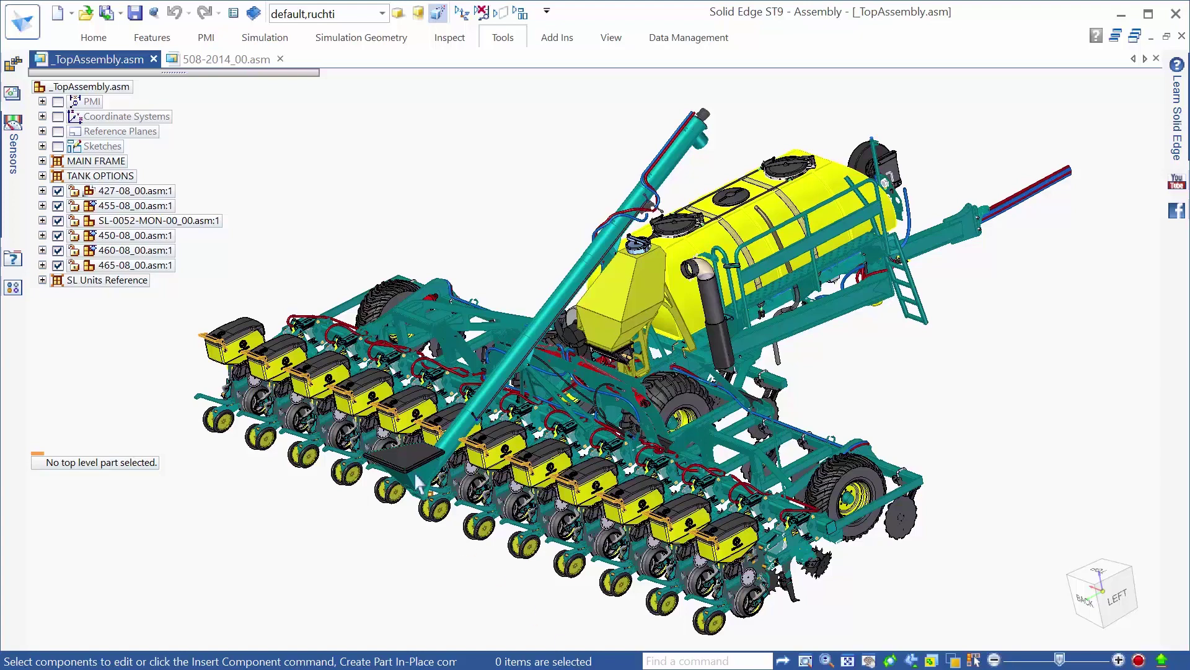
Switch from _TopAssembly.asm to the 508-2014_00.asm document with the auger tube and frame.
click(218, 58)
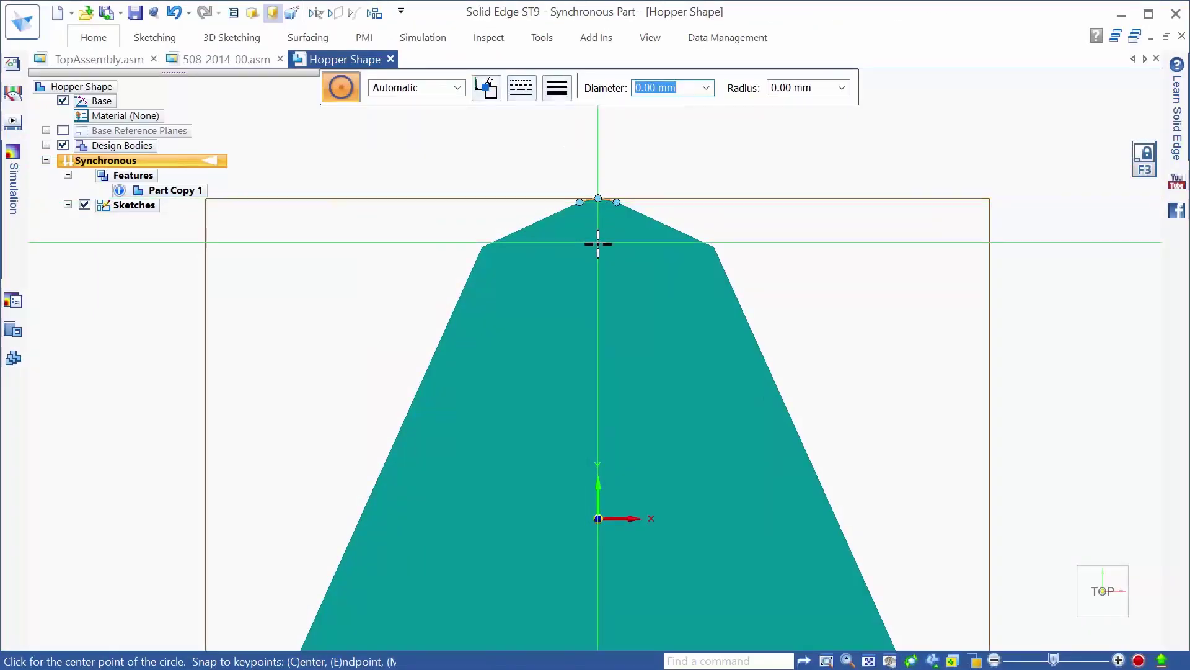
Draw a 62 mm diameter circle centred at the hopper's apex.
click(598, 244)
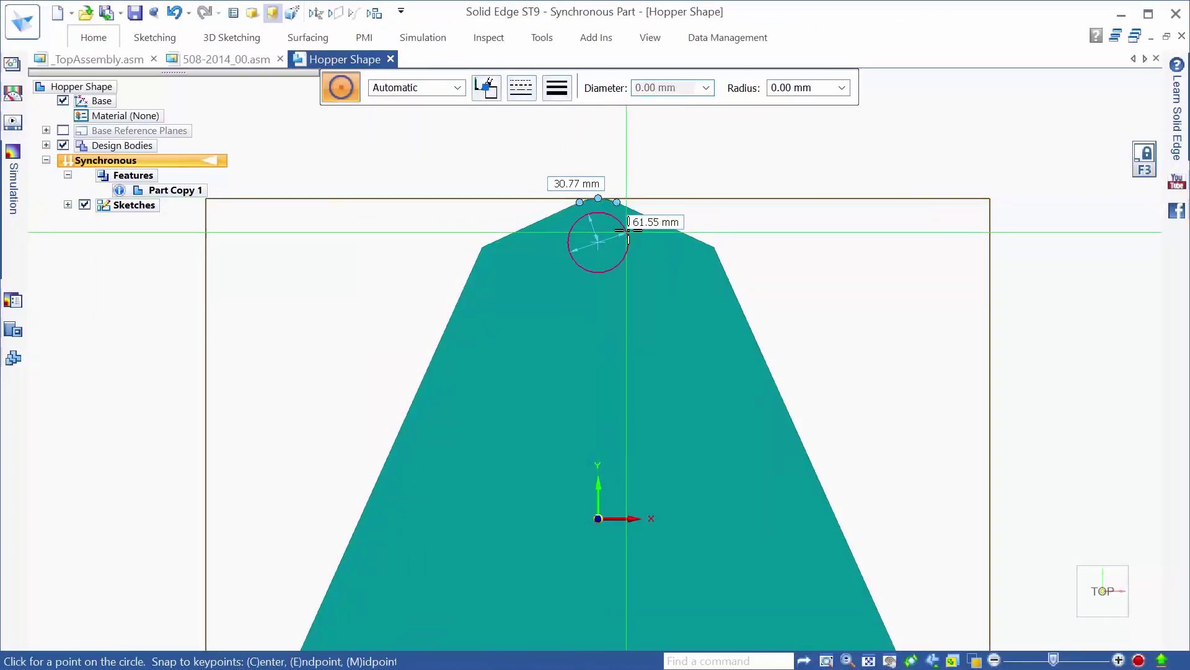
text(62)
key(Return)
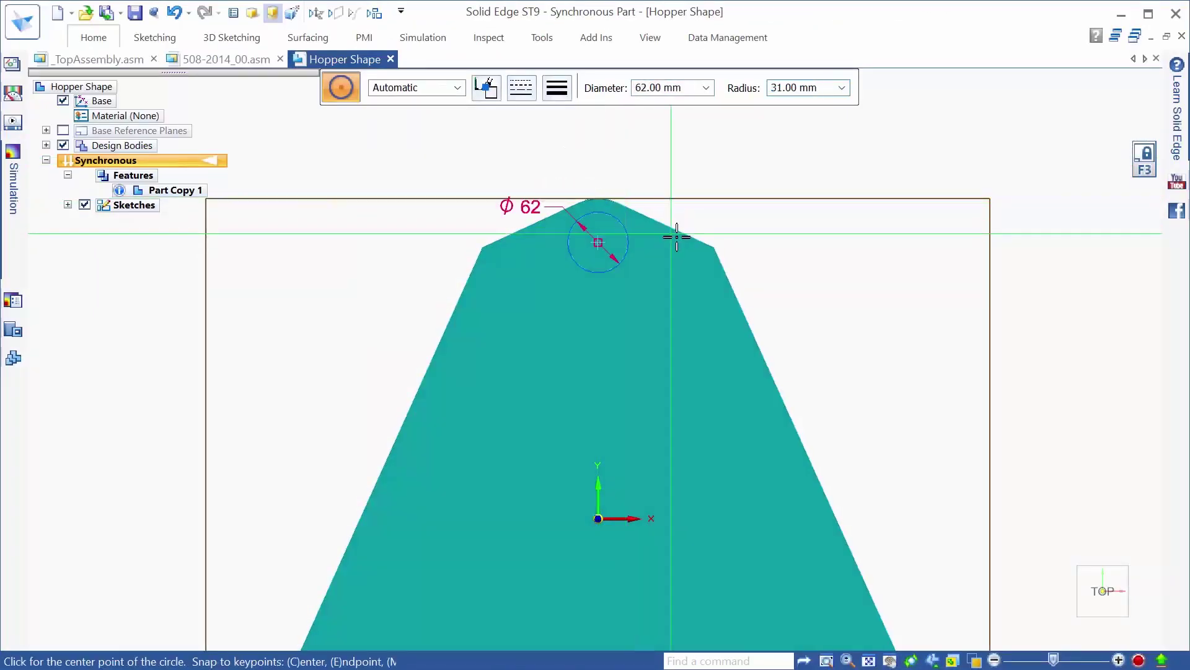
key(Escape)
Convert the two hopper faces to 1 mm sheet metal and view the flat pattern.
middle_drag(626, 230, 572, 281)
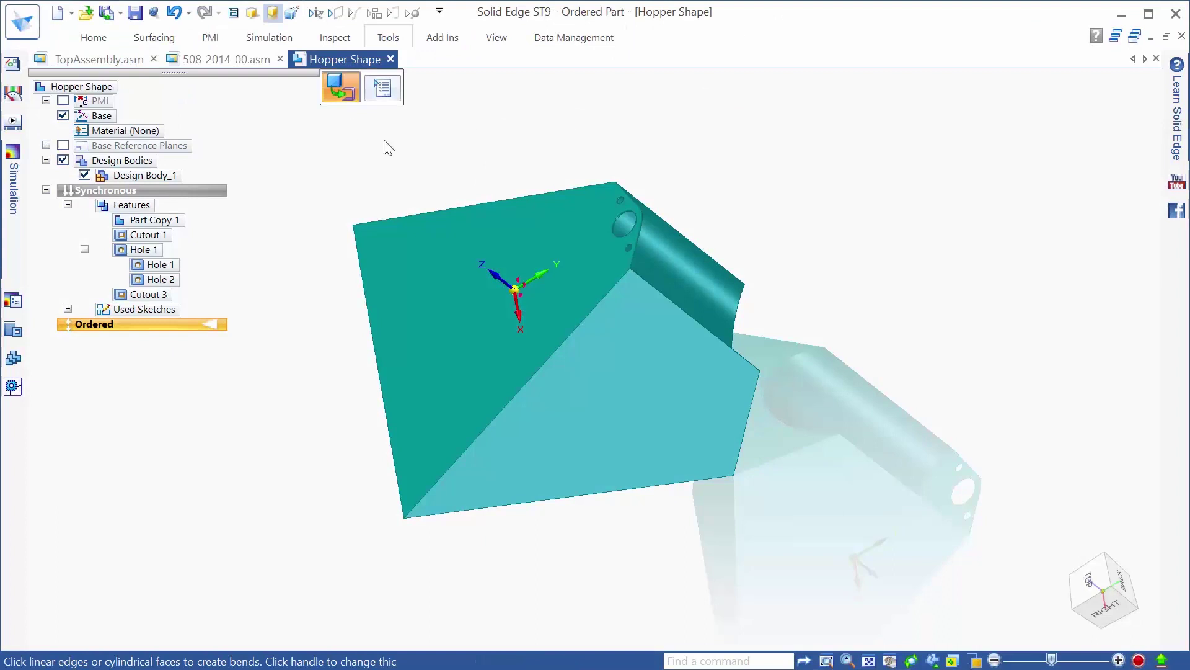
click(561, 354)
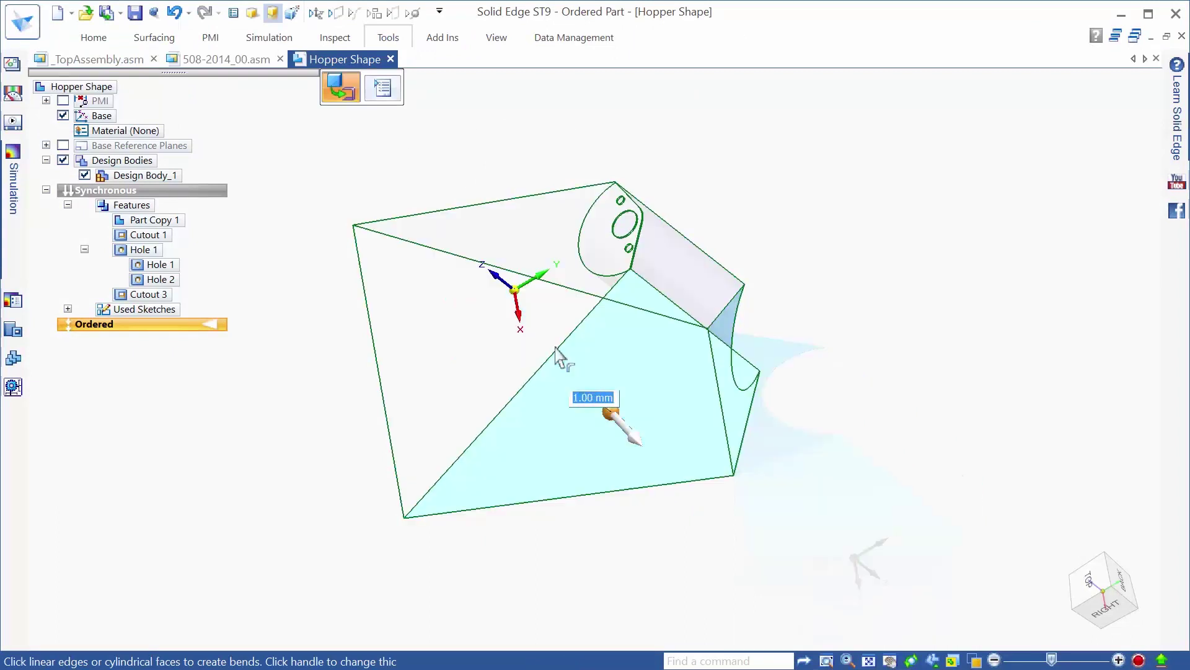
click(556, 333)
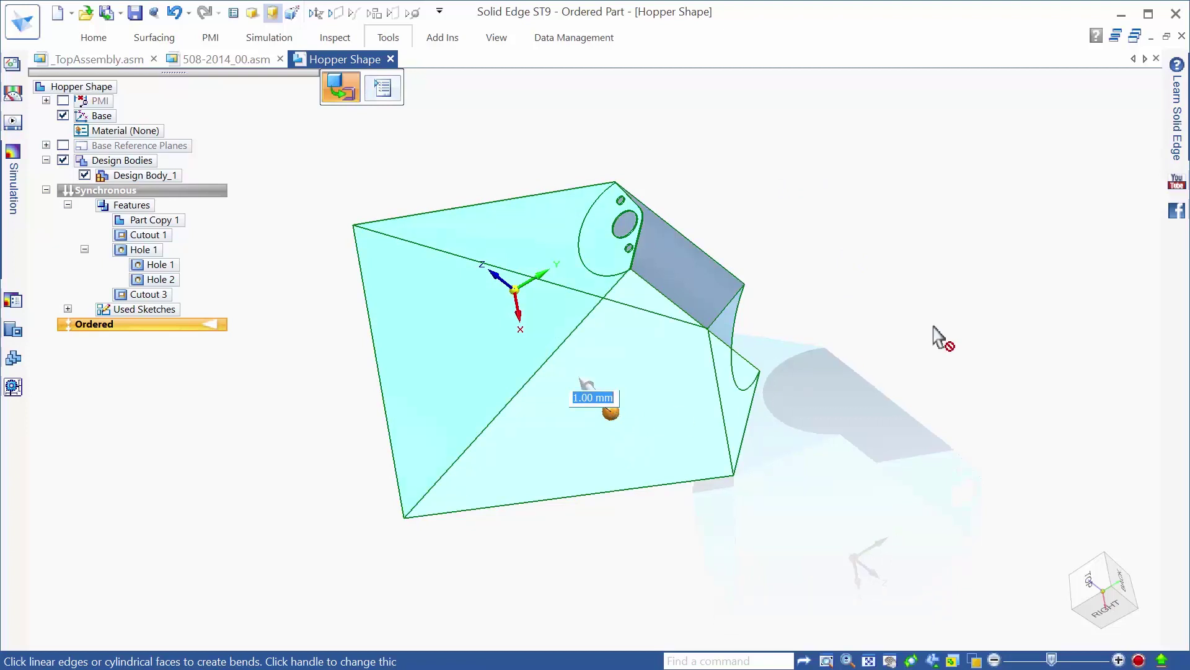
right_click(912, 330)
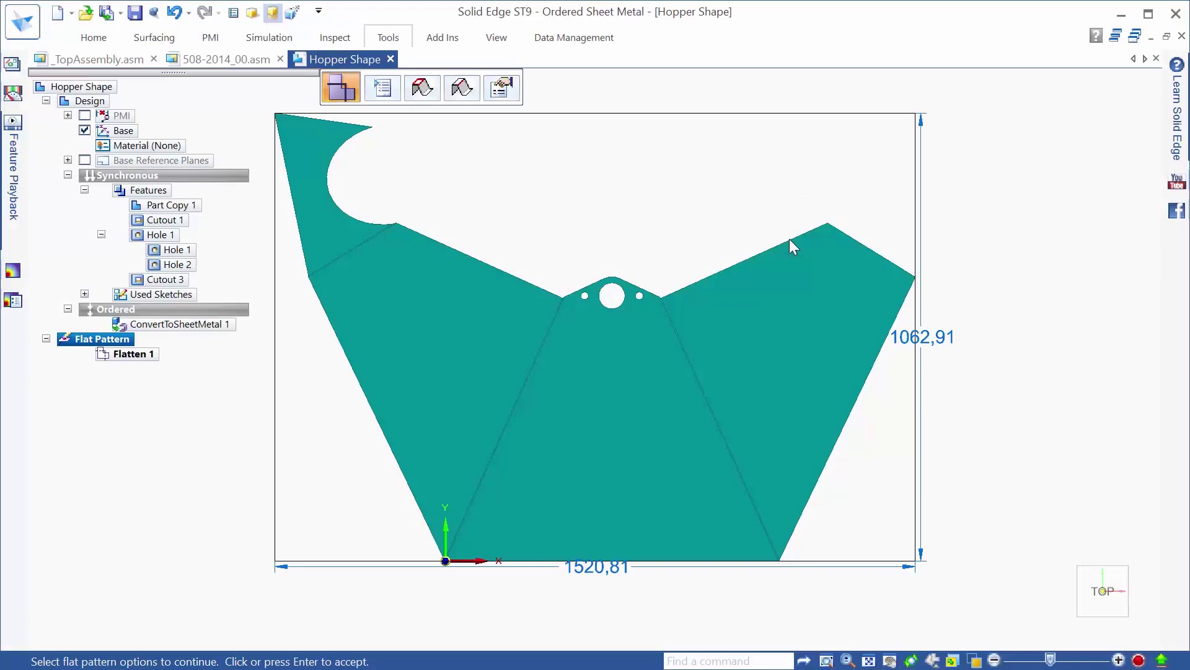
middle_drag(816, 377, 754, 417)
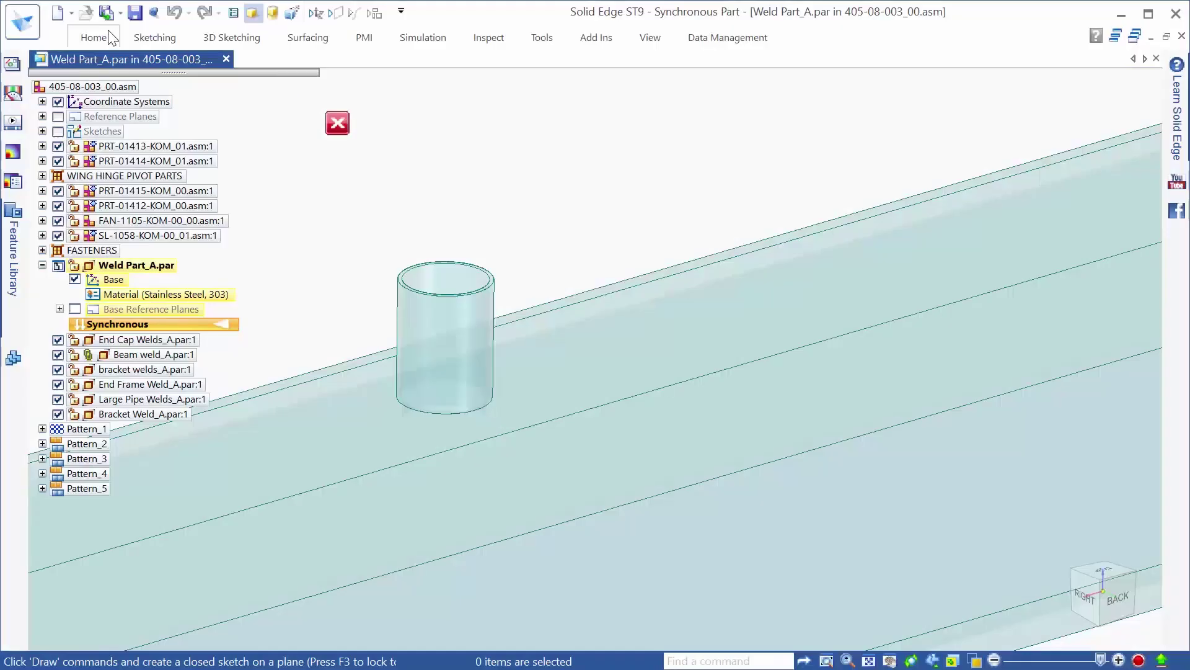
Start a fillet weld using the Pressure Weld saved settings.
click(648, 93)
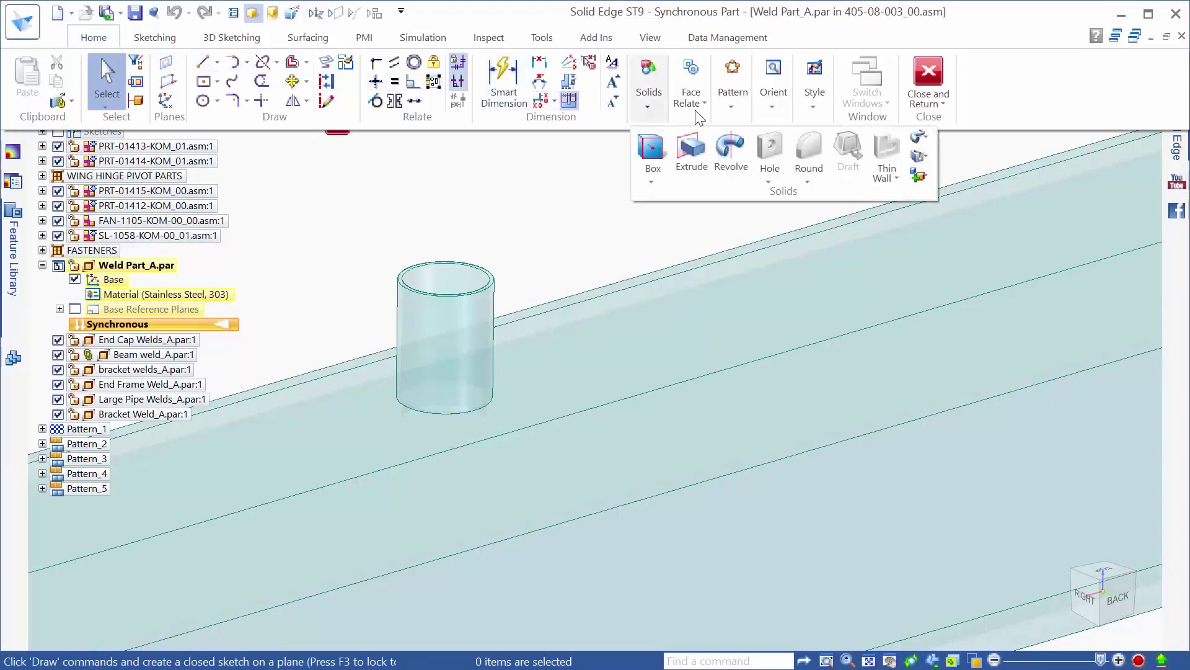
click(923, 136)
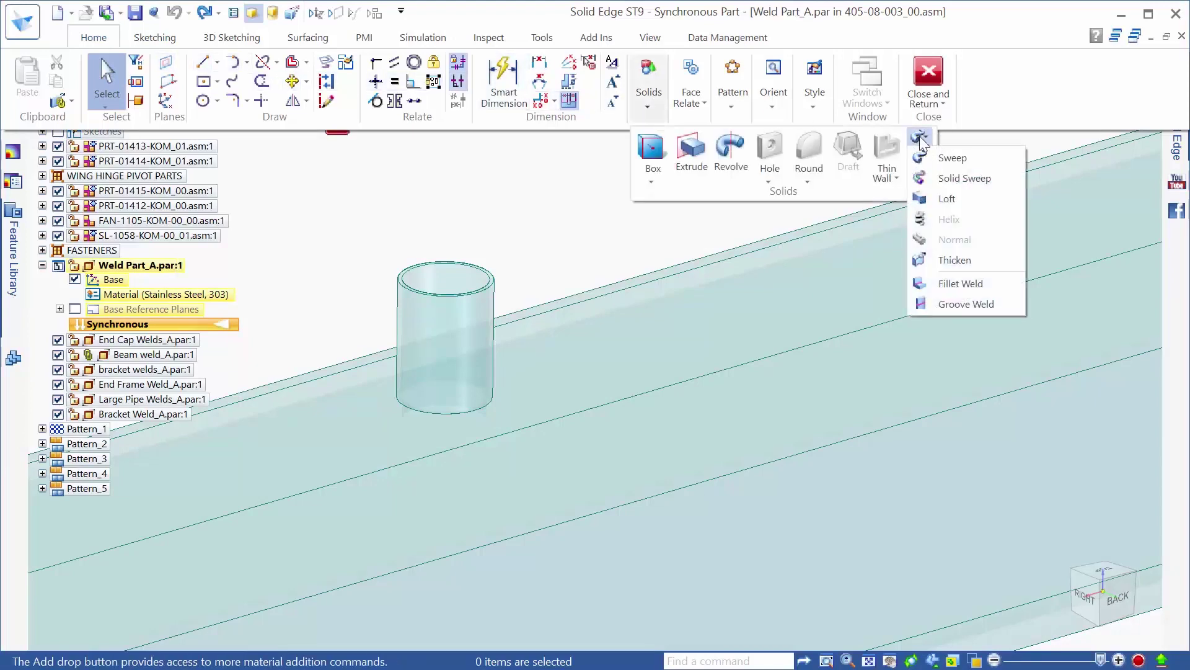
click(971, 284)
click(568, 88)
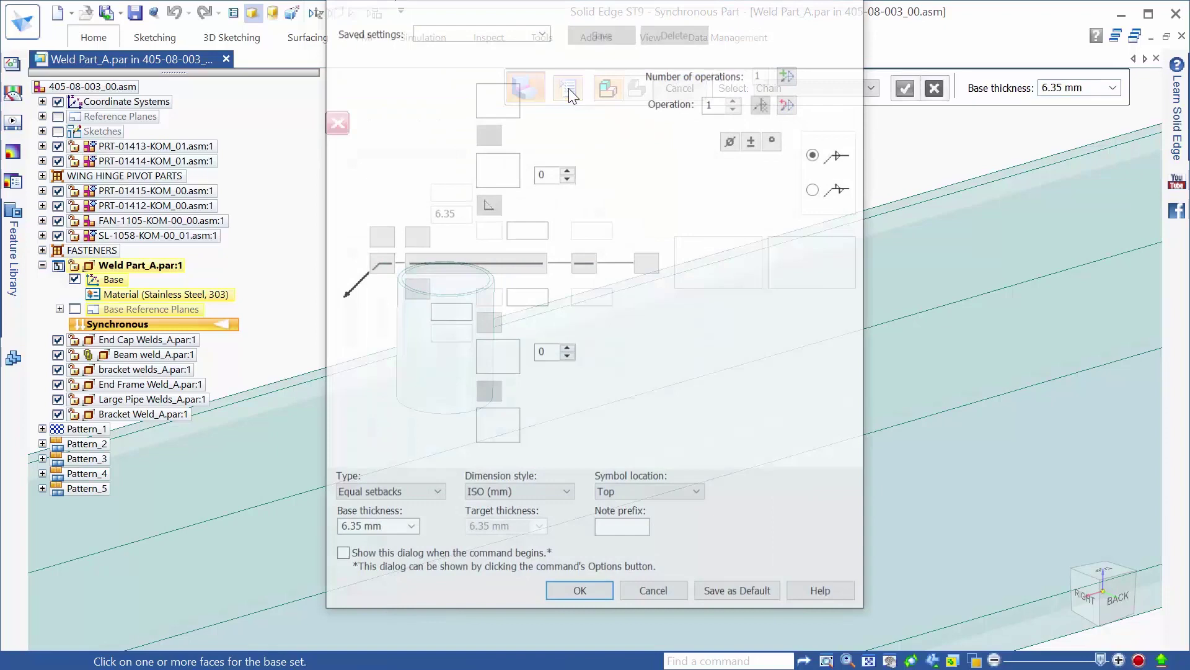
click(541, 30)
click(452, 41)
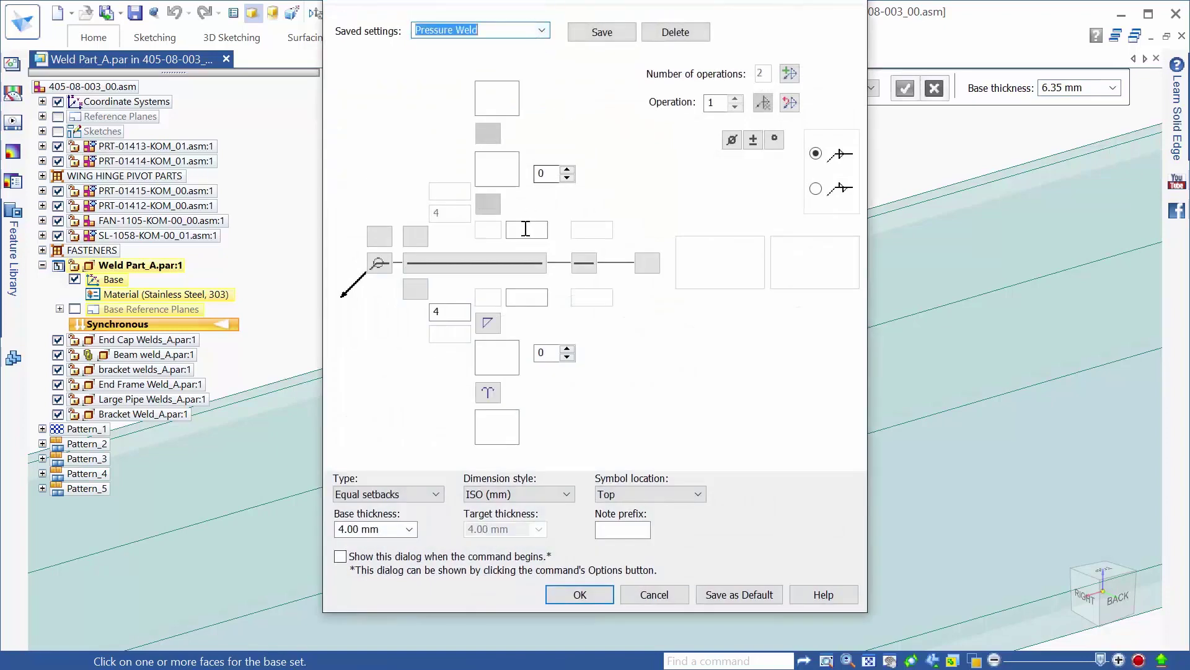
key(Return)
Weld the cylinder face as base to the plate face as target.
click(430, 373)
right_click(430, 373)
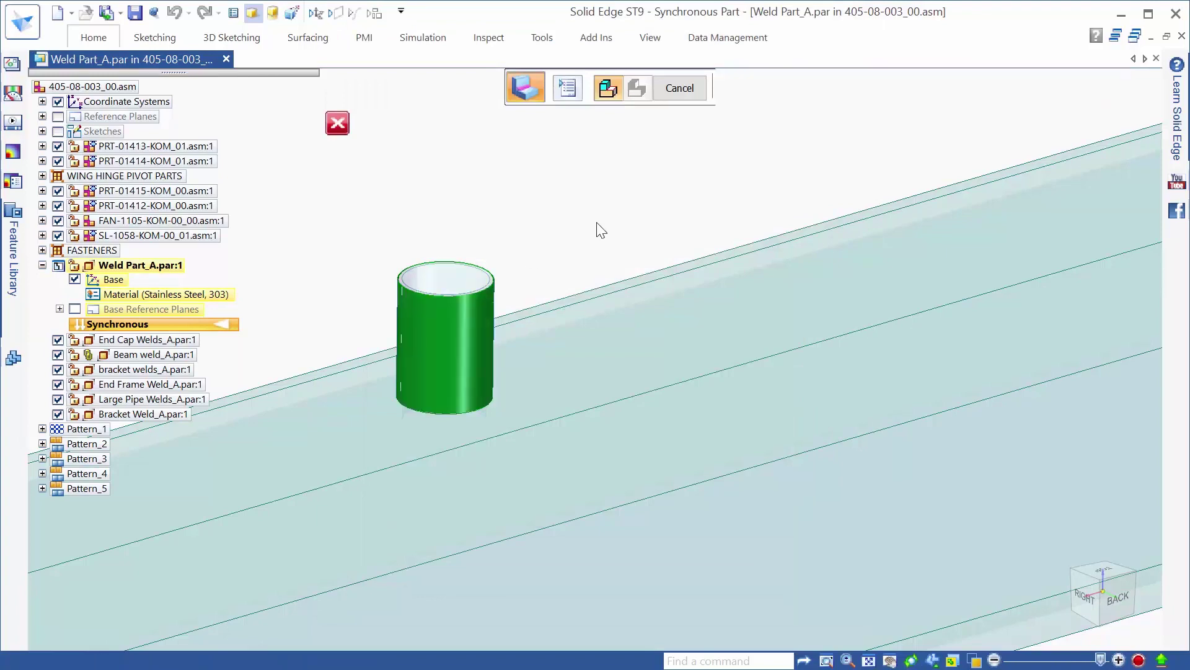
click(508, 430)
right_click(558, 248)
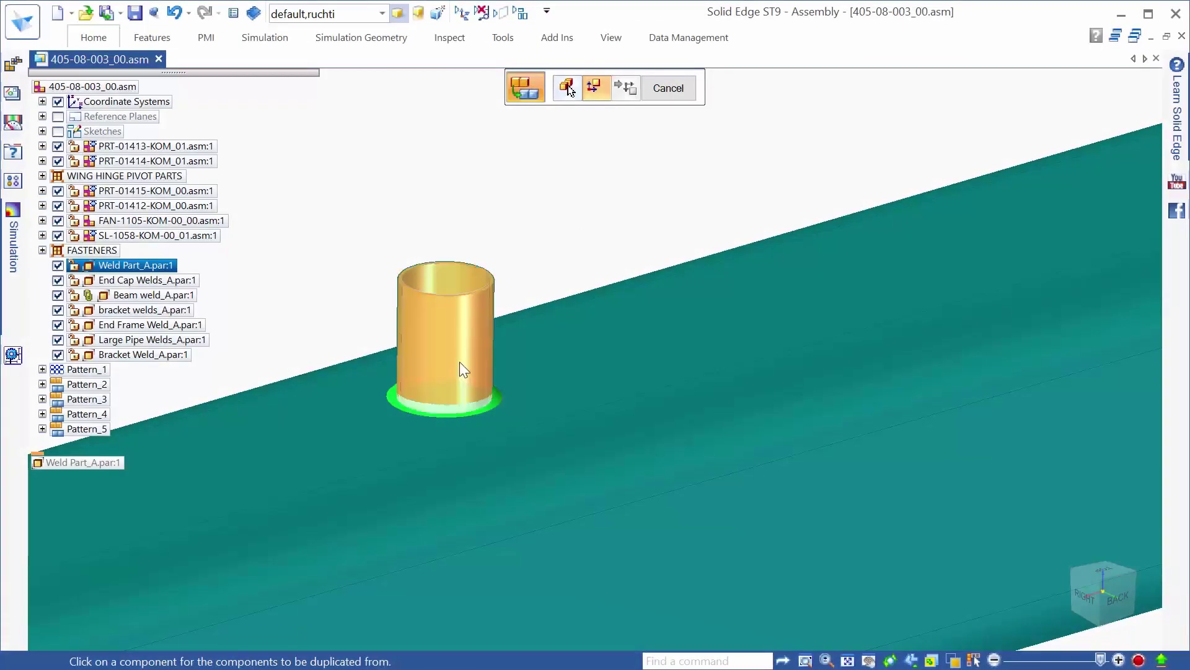
Duplicate the weld to all matching stud occurrences as Pattern_6.
click(460, 362)
click(735, 90)
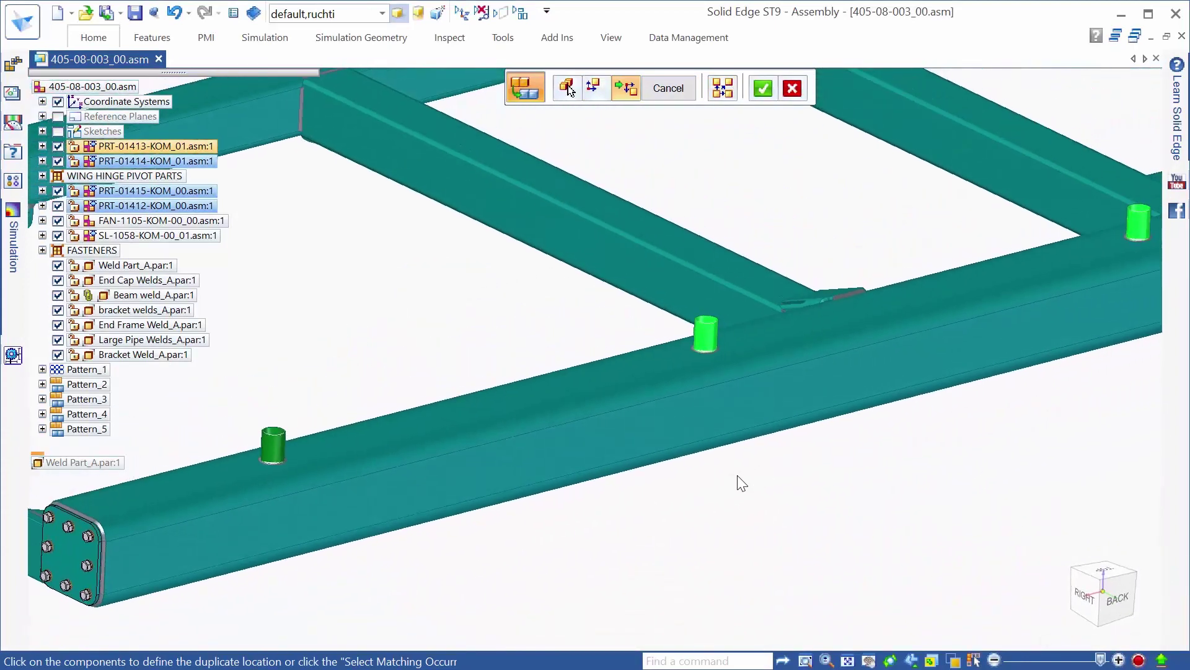
right_click(865, 245)
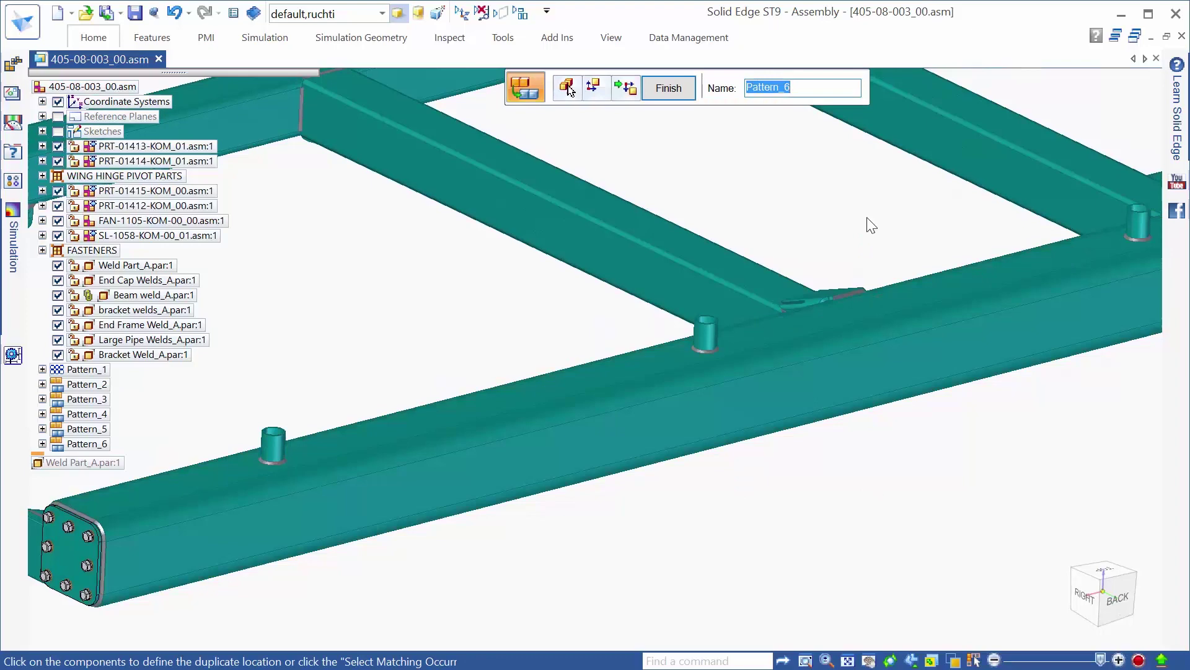
right_click(871, 226)
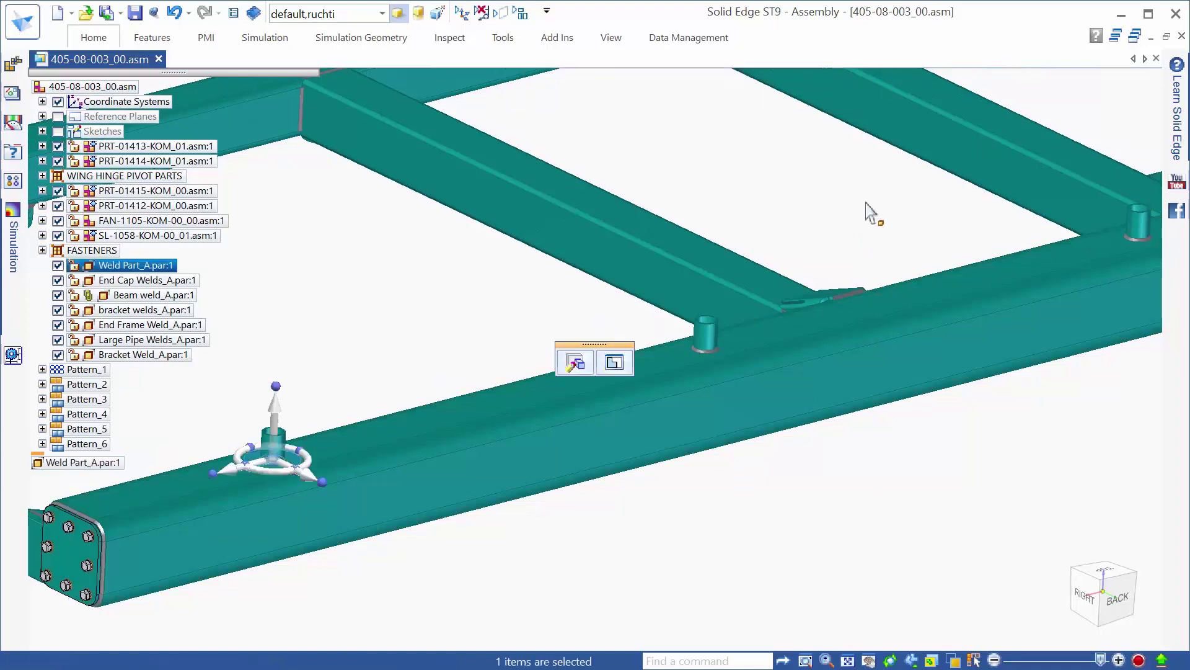
key(Escape)
scroll(893, 231, down, 3)
scroll(505, 306, up, 4)
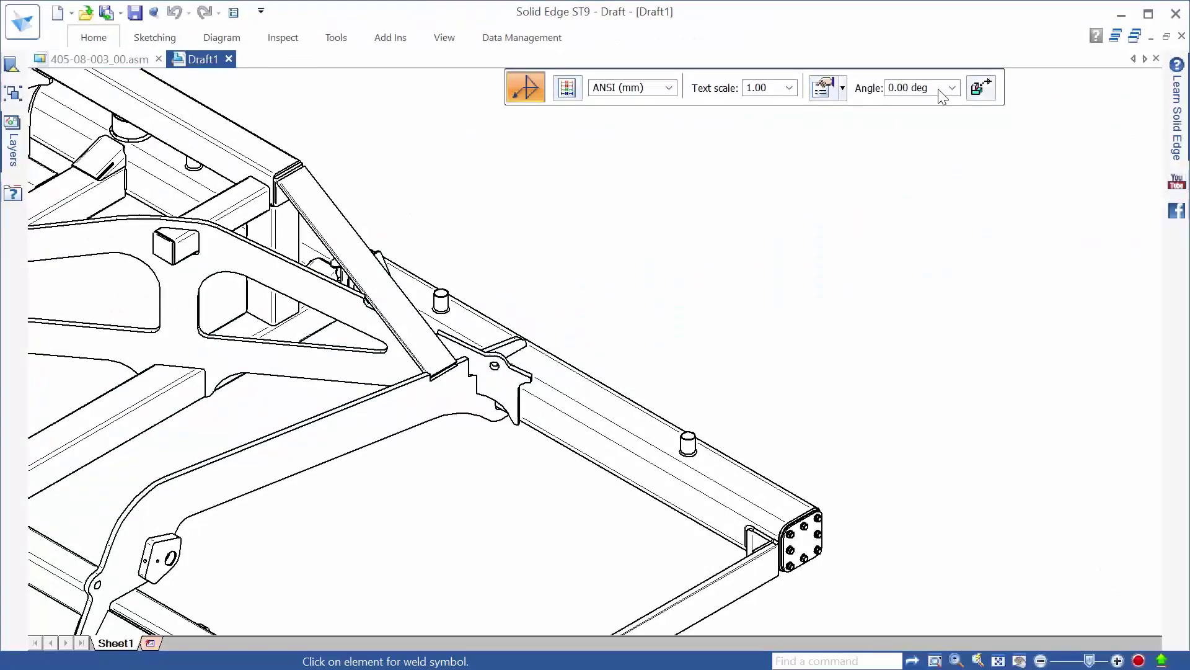
Attach a weld symbol to the stud, then finish the red wire to the LEFT/RIGHT TOGGLE.
click(691, 454)
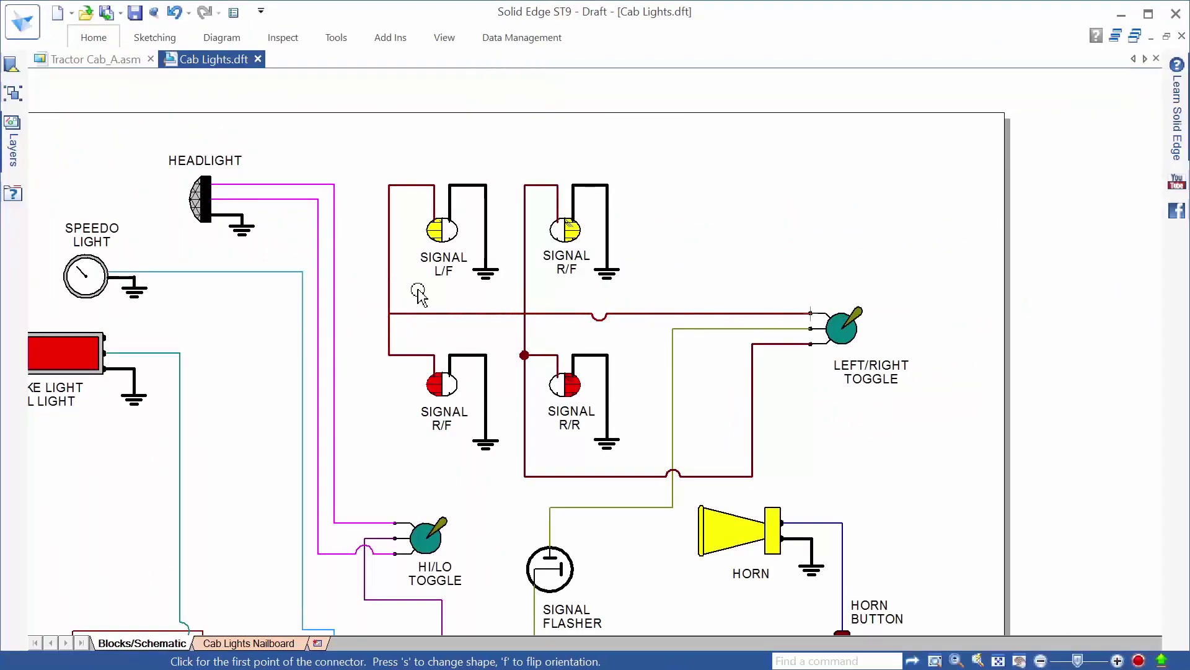
key(Escape)
click(683, 254)
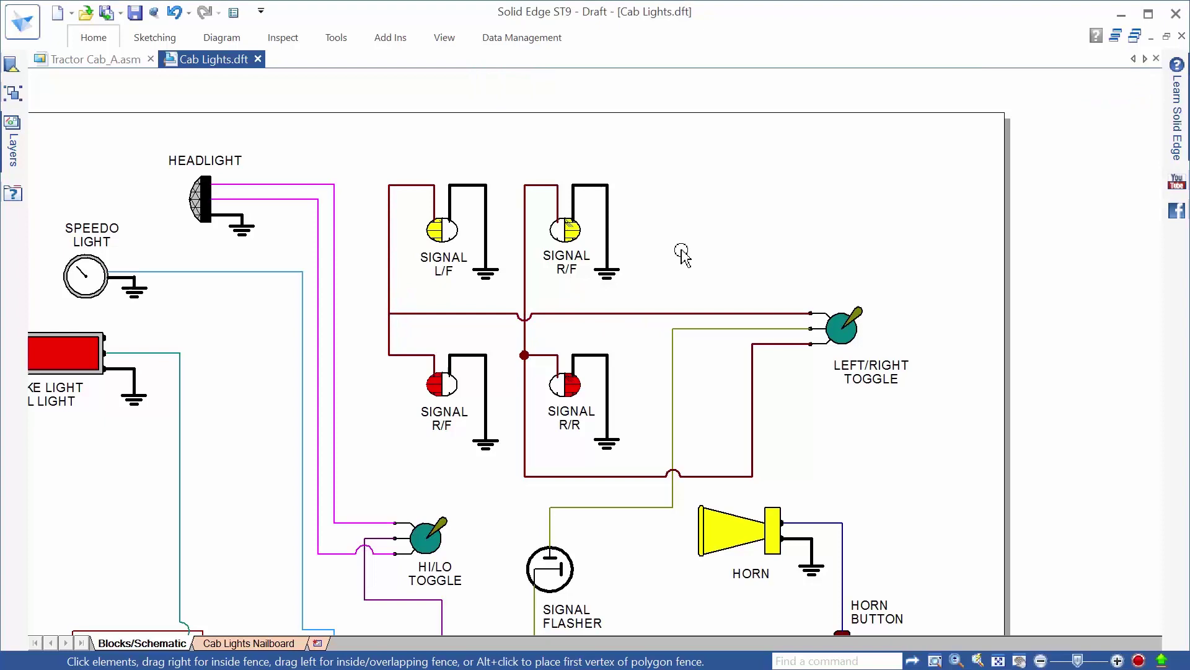
scroll(781, 446, down, 1)
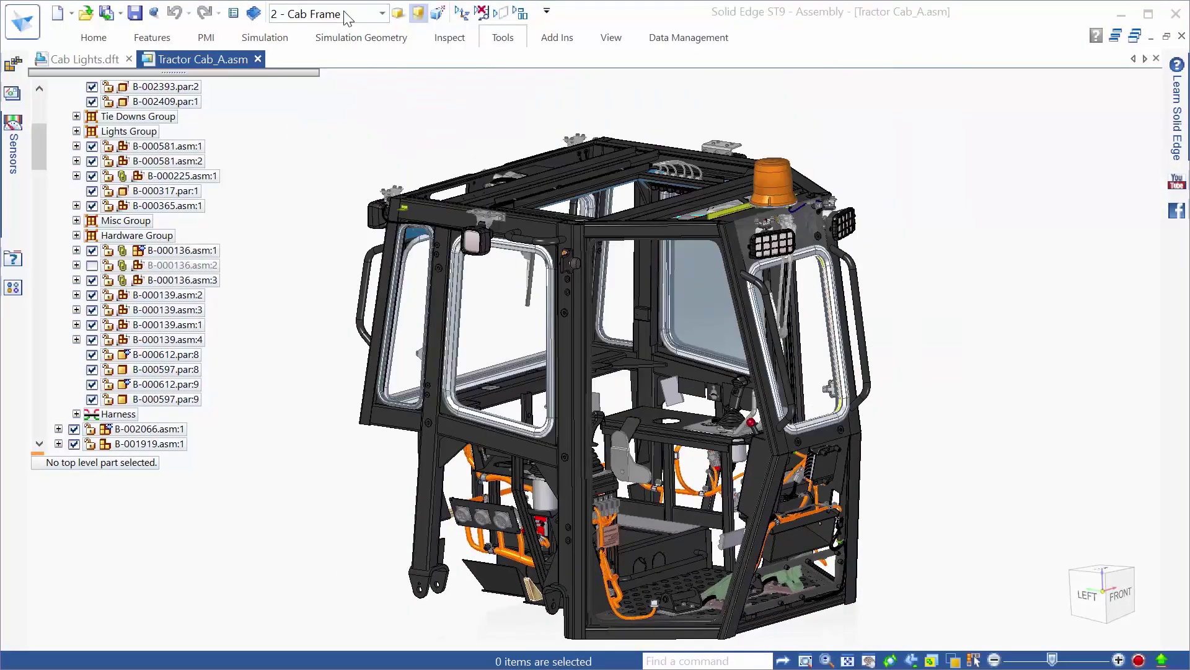
Display the '3 - Cab Lights' configuration.
click(380, 15)
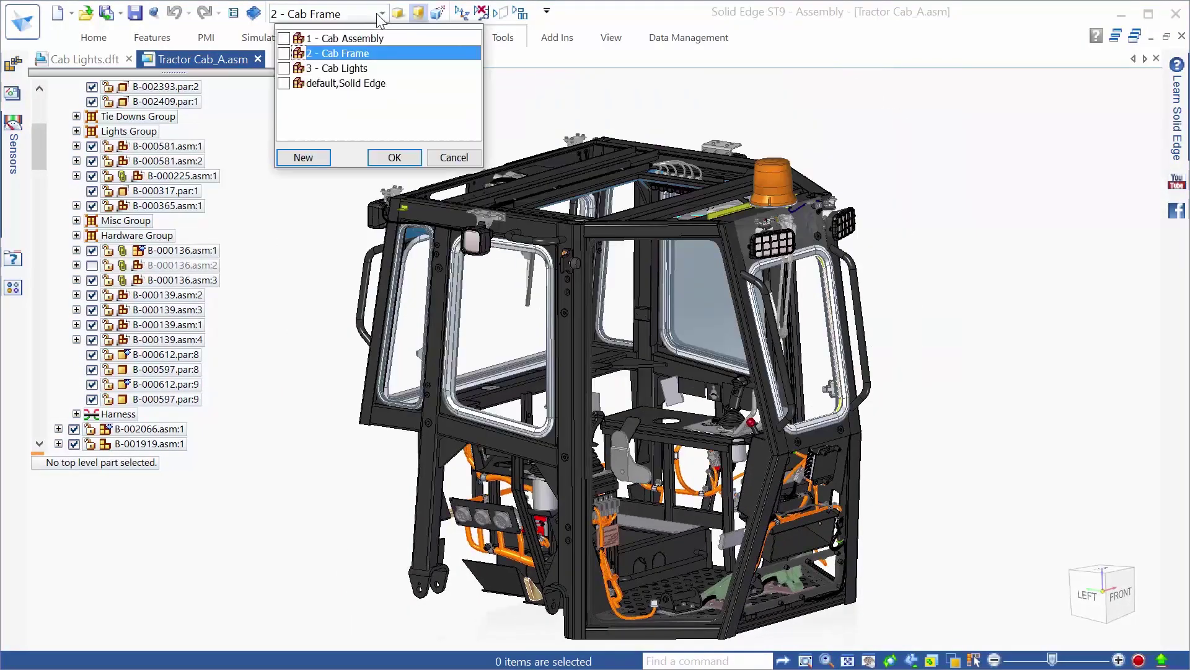
click(348, 68)
click(392, 157)
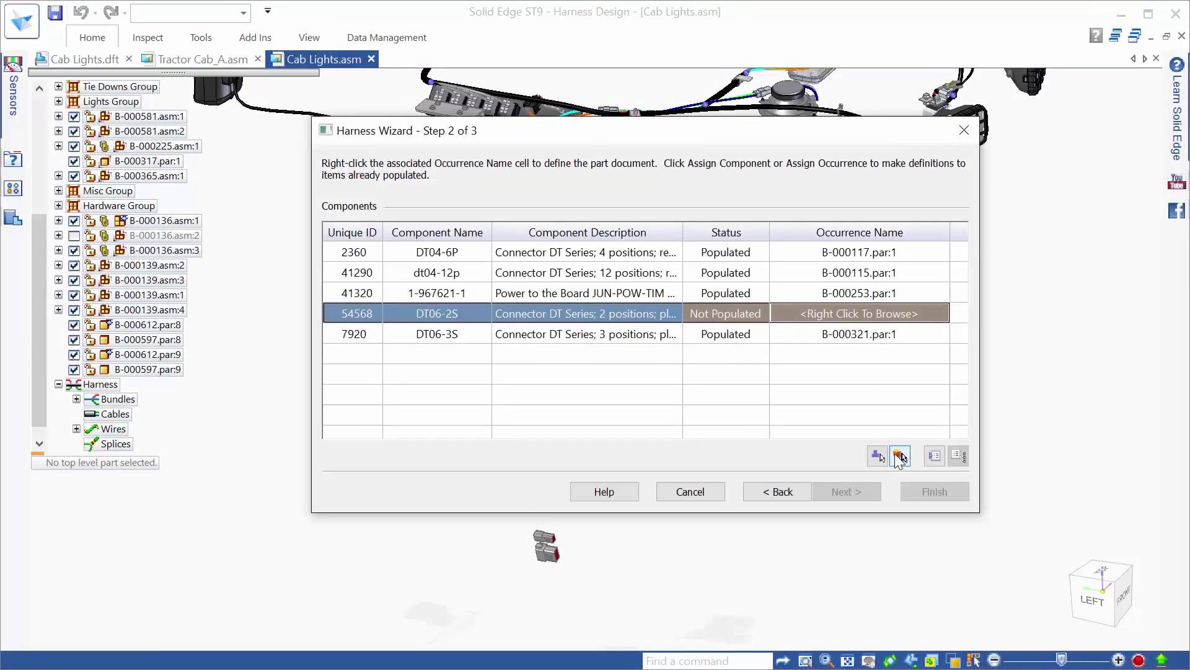
Assign the DT06-2S part to the unpopulated connector and generate the harness wires.
click(899, 456)
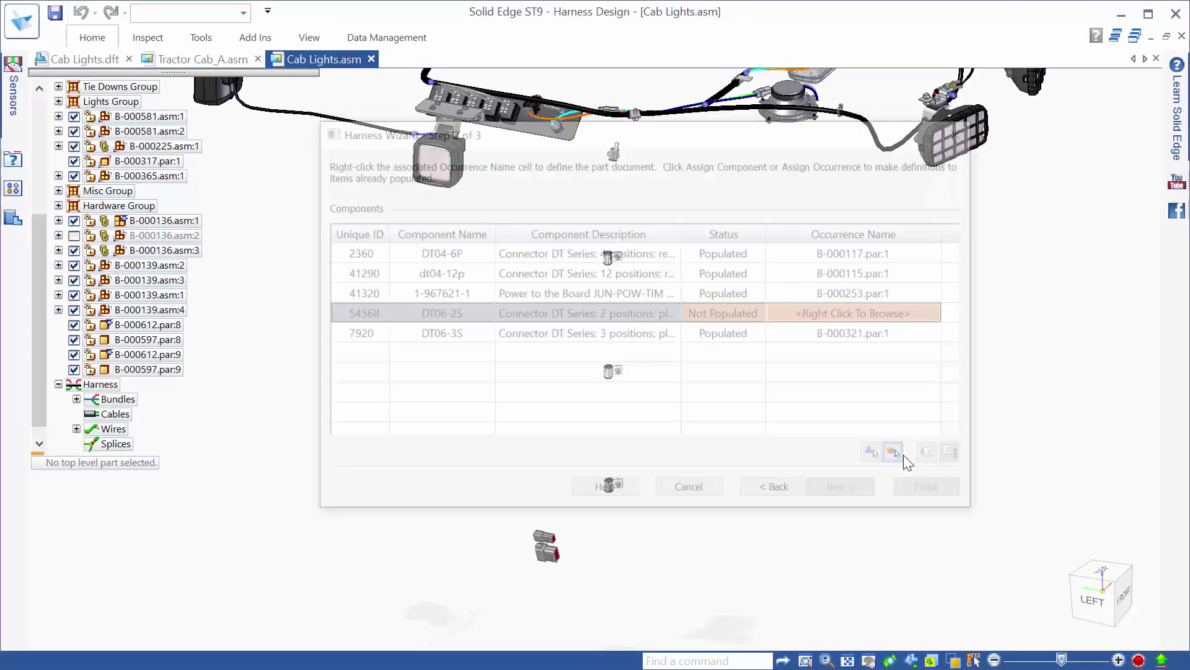
scroll(771, 151, up, 6)
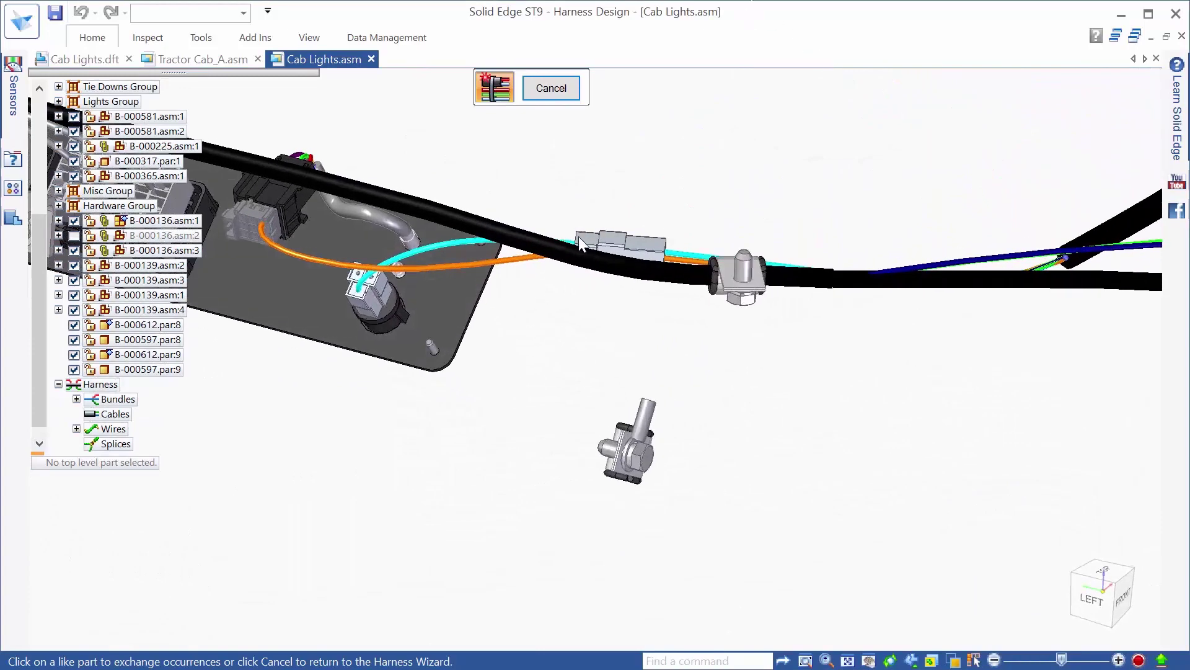
click(582, 240)
click(837, 490)
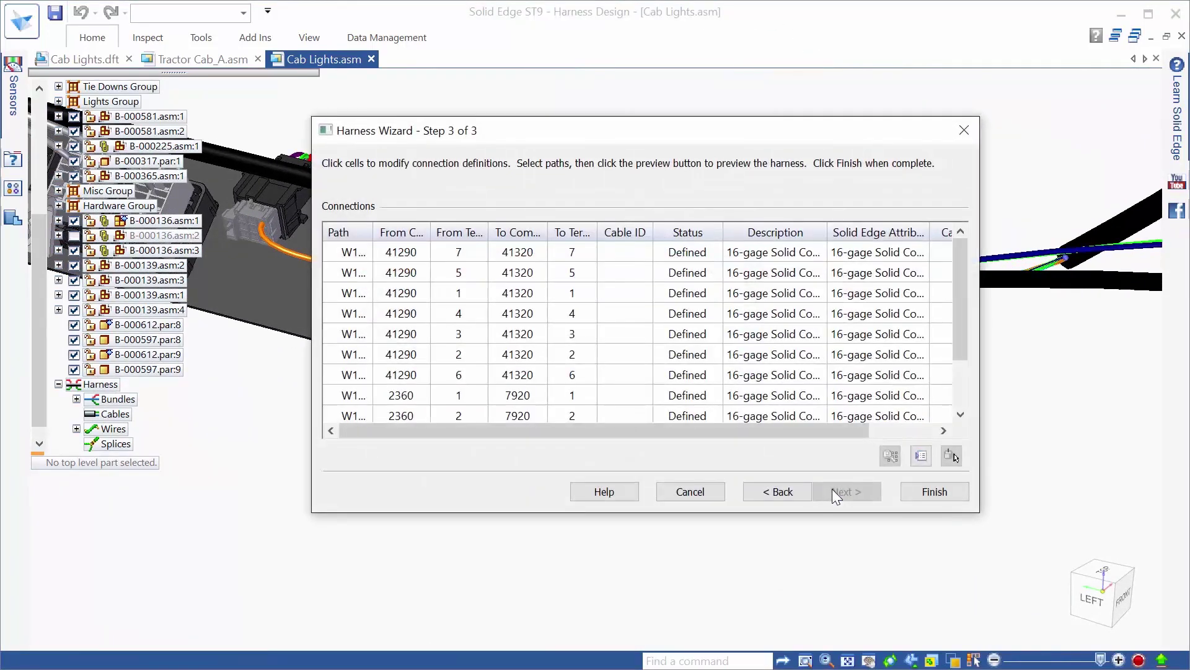
drag(960, 286, 966, 351)
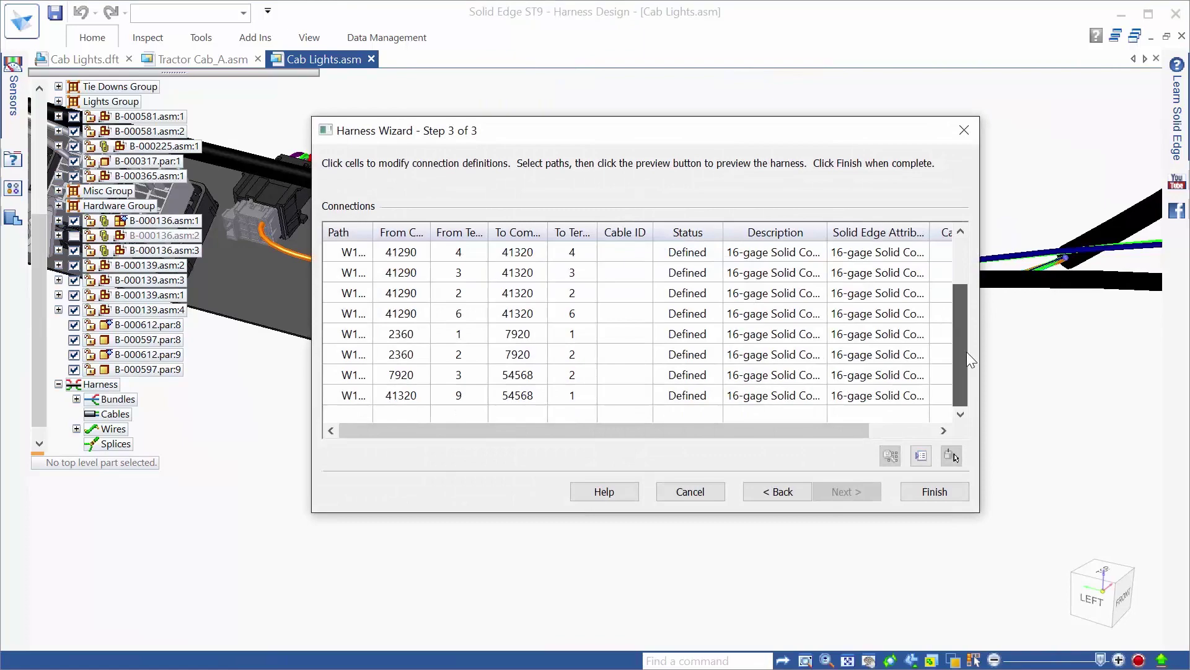
click(930, 491)
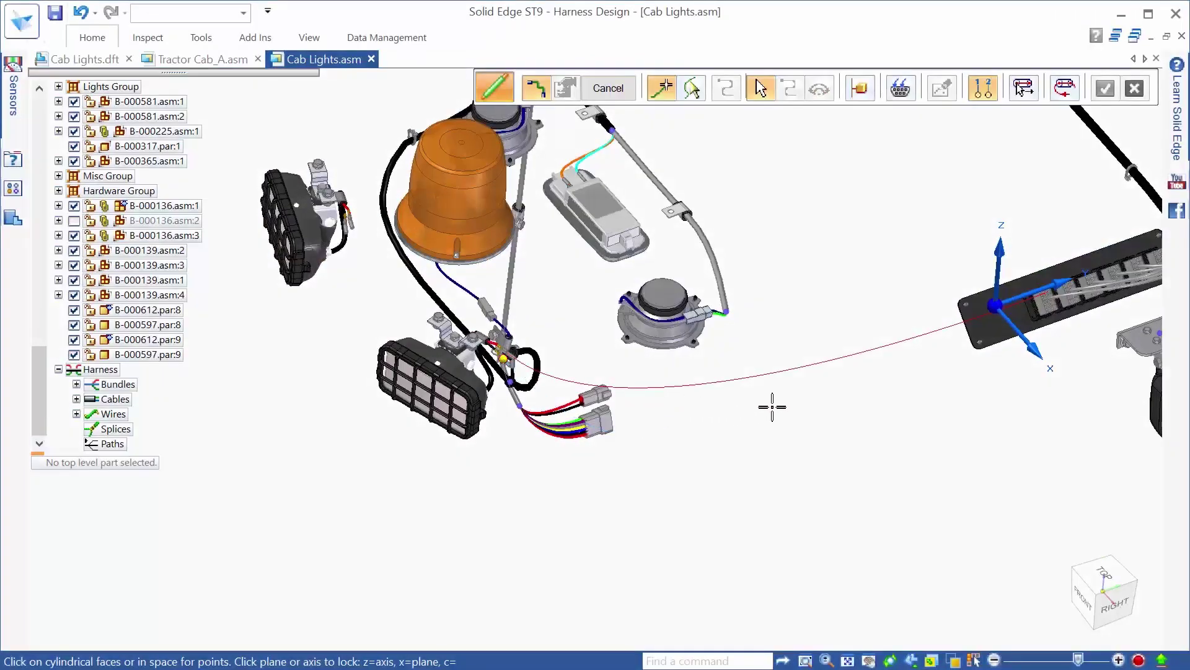
Draw a harness path ending at the connector plate and accept it.
scroll(1019, 361, up, 3)
click(994, 305)
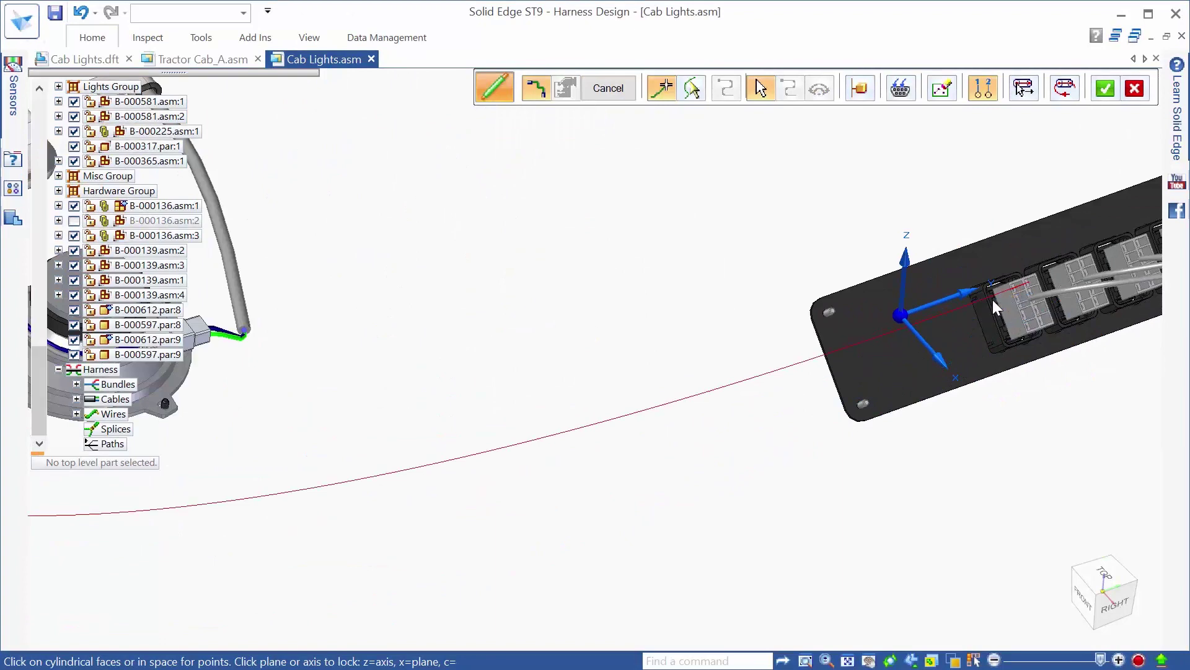
right_click(821, 274)
click(843, 88)
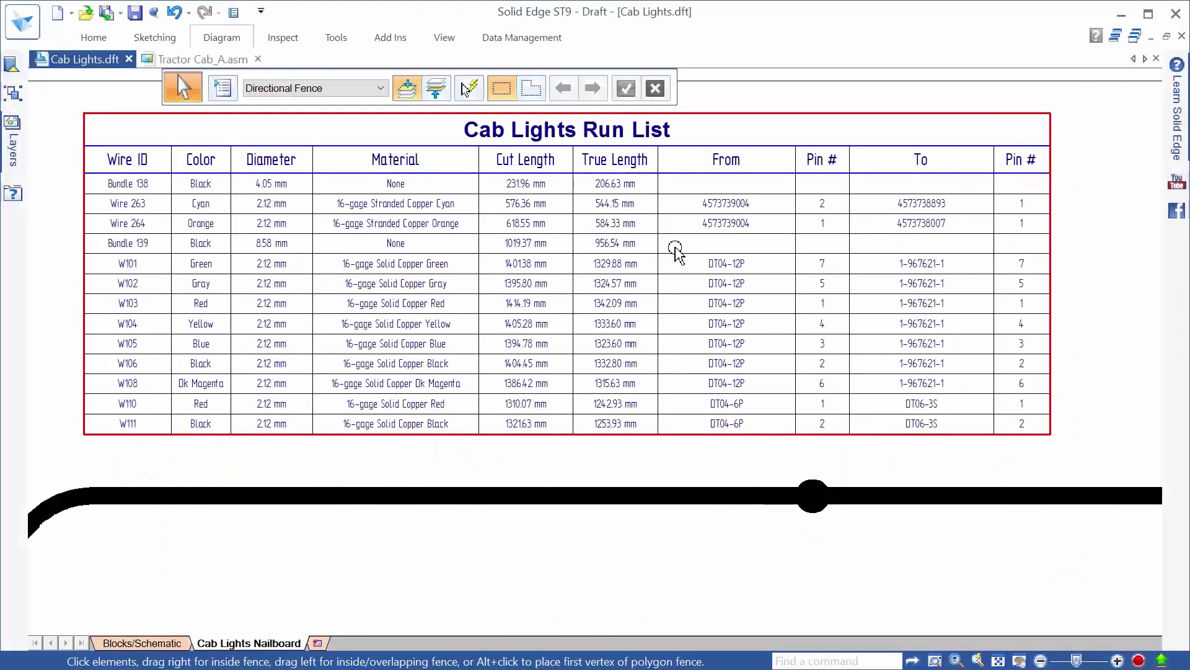
Zoom out from the Run List to see the whole Cab Lights Nailboard sheet.
scroll(678, 251, down, 3)
scroll(677, 337, down, 5)
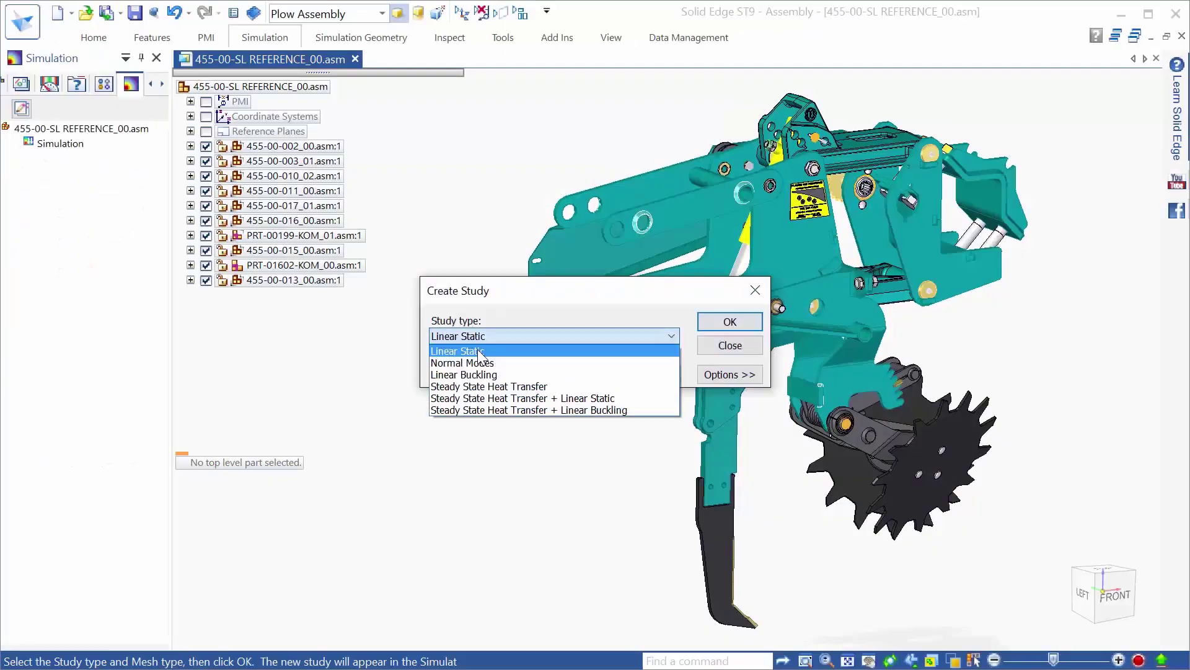
Create a Linear Static study and generate a Simulation Report of its results.
click(486, 351)
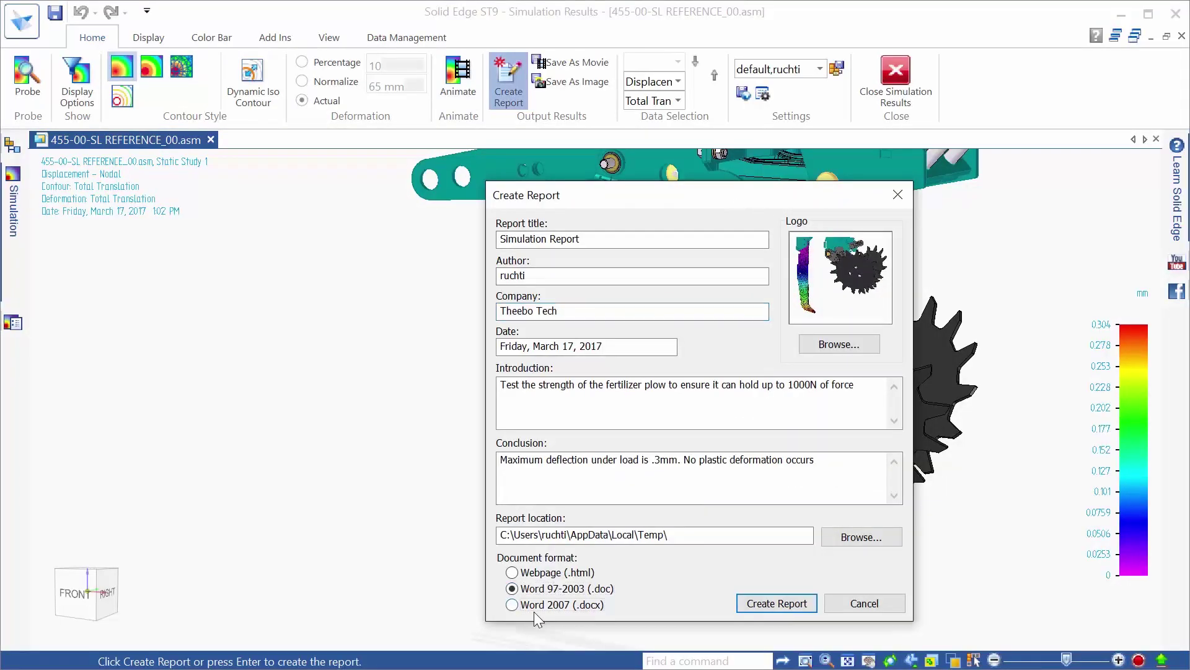
click(744, 603)
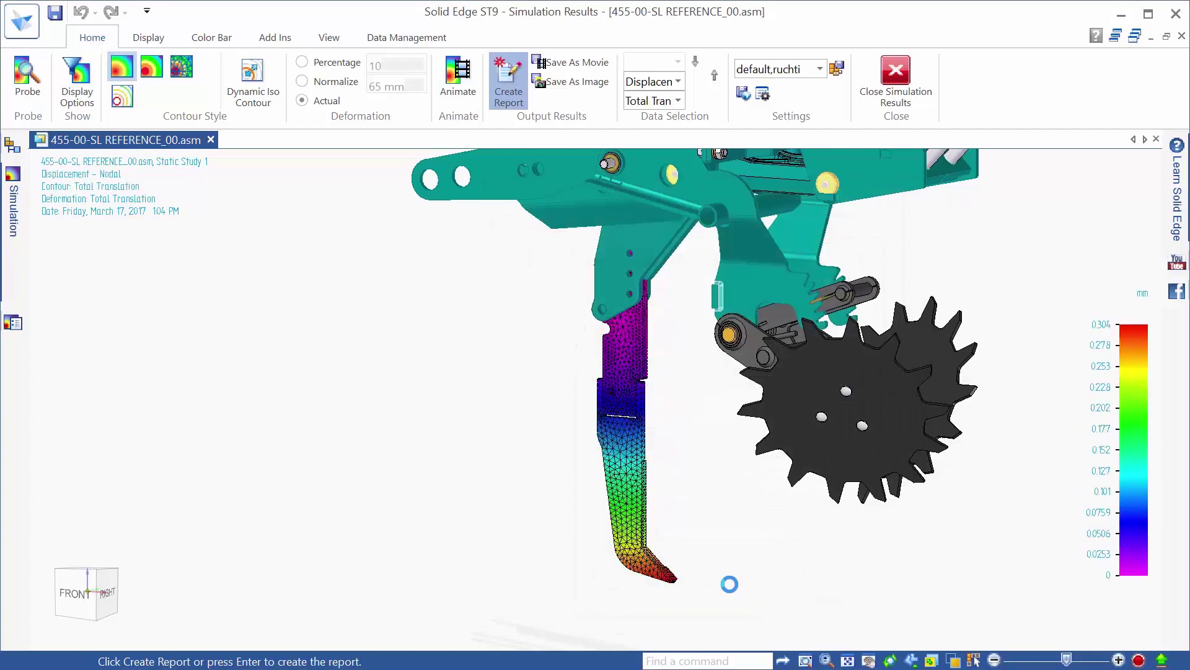
Jump to the report's Results section and scroll down to the Von Mises stress table.
scroll(571, 531, down, 10)
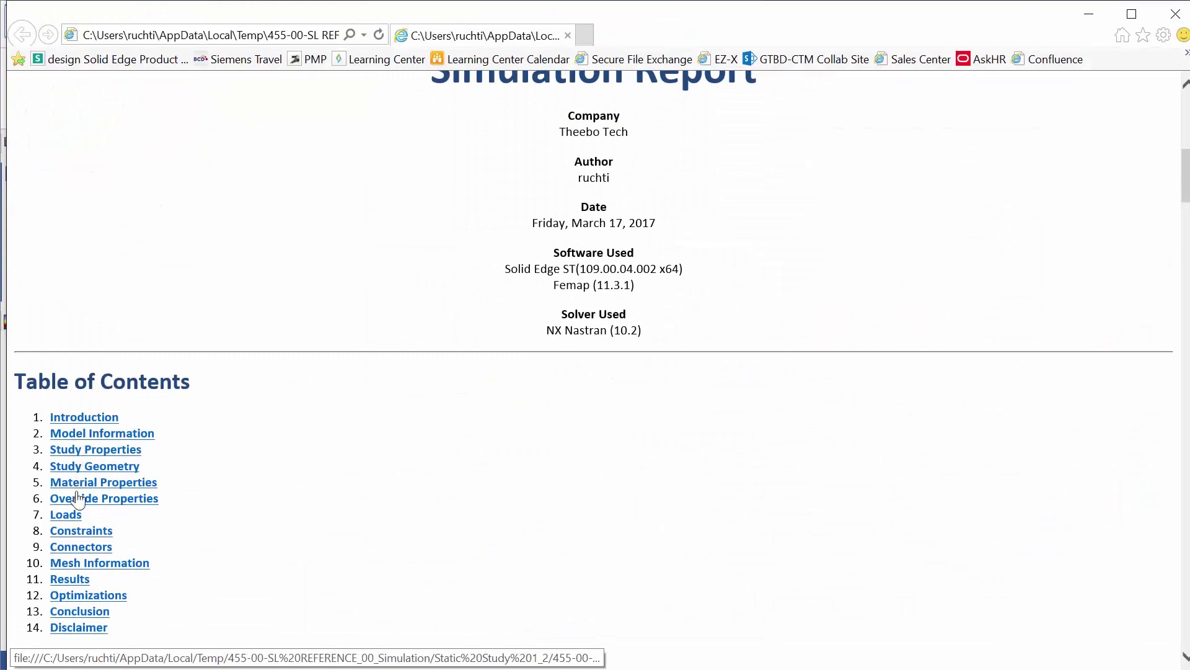
click(72, 580)
scroll(351, 433, down, 10)
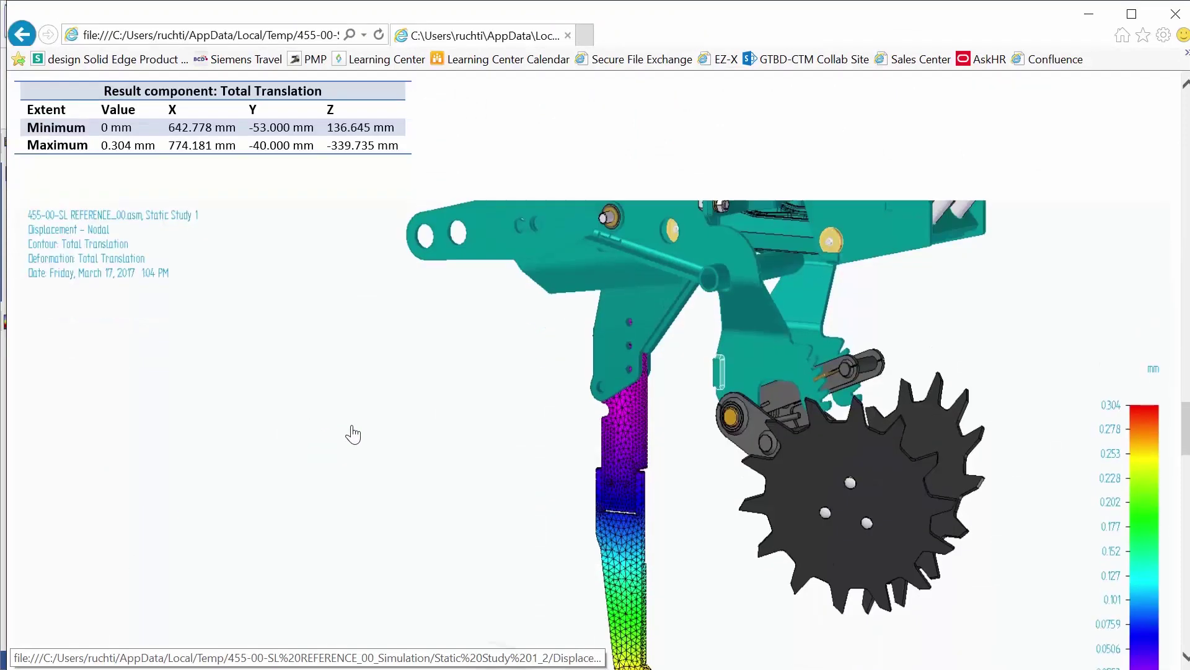
scroll(352, 432, down, 6)
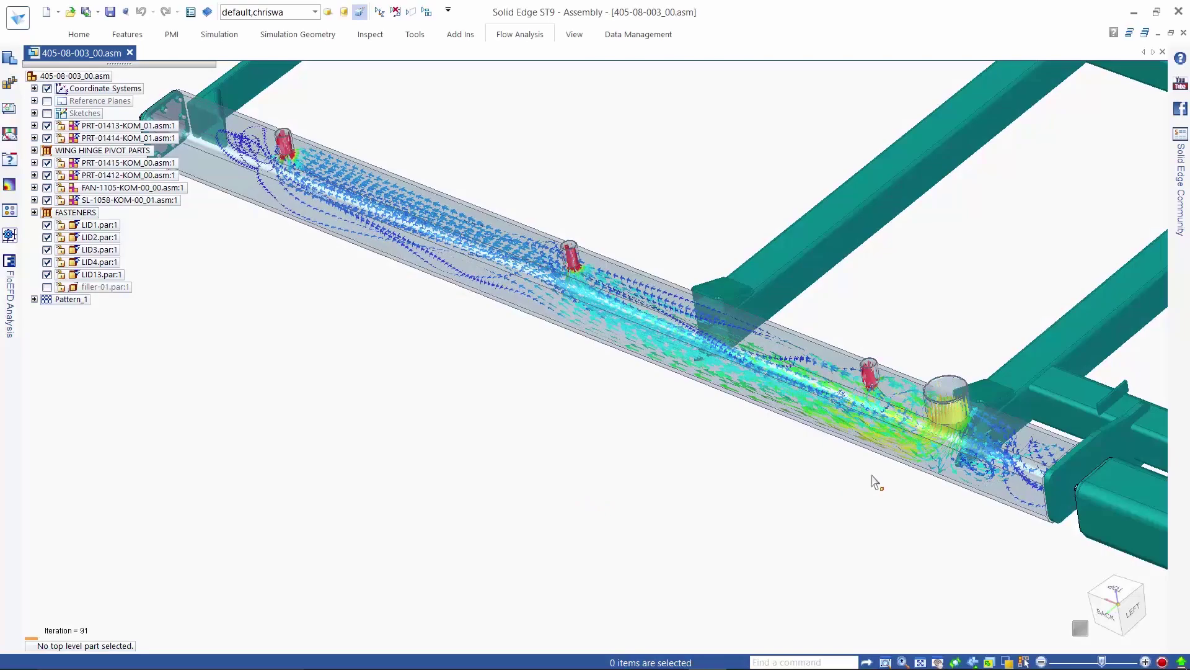
Zoom into the flow trajectories running through the frame tube.
scroll(1081, 478, up, 5)
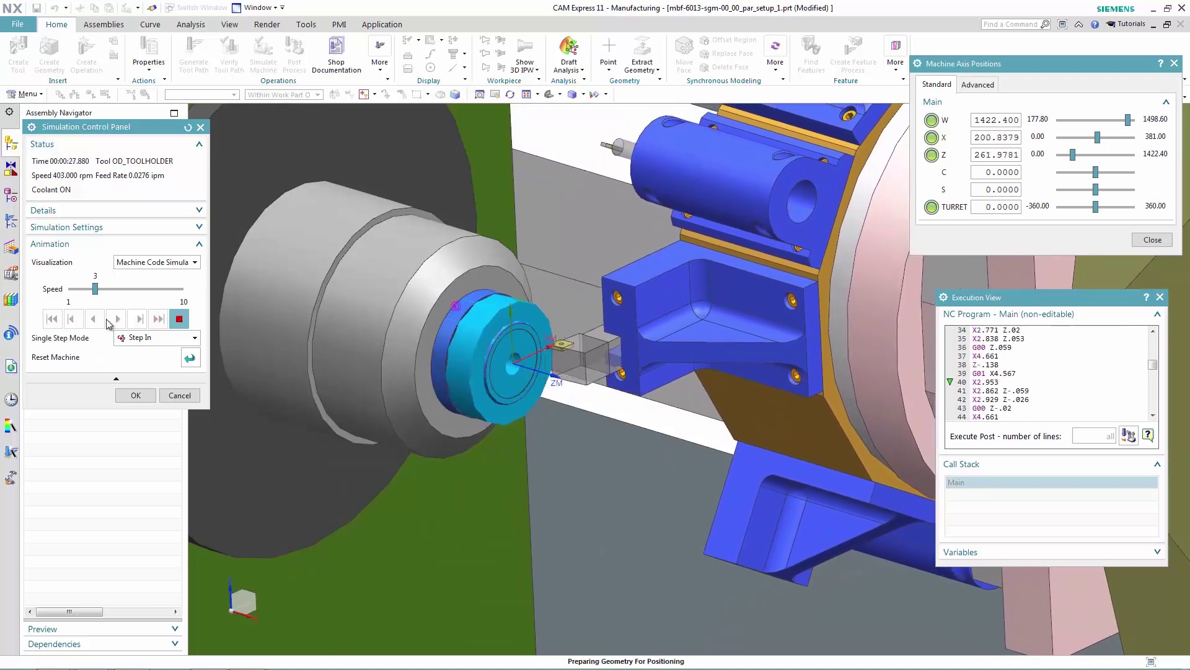
Raise the machining simulation speed to 5, then set it back to 3.
drag(95, 289, 120, 289)
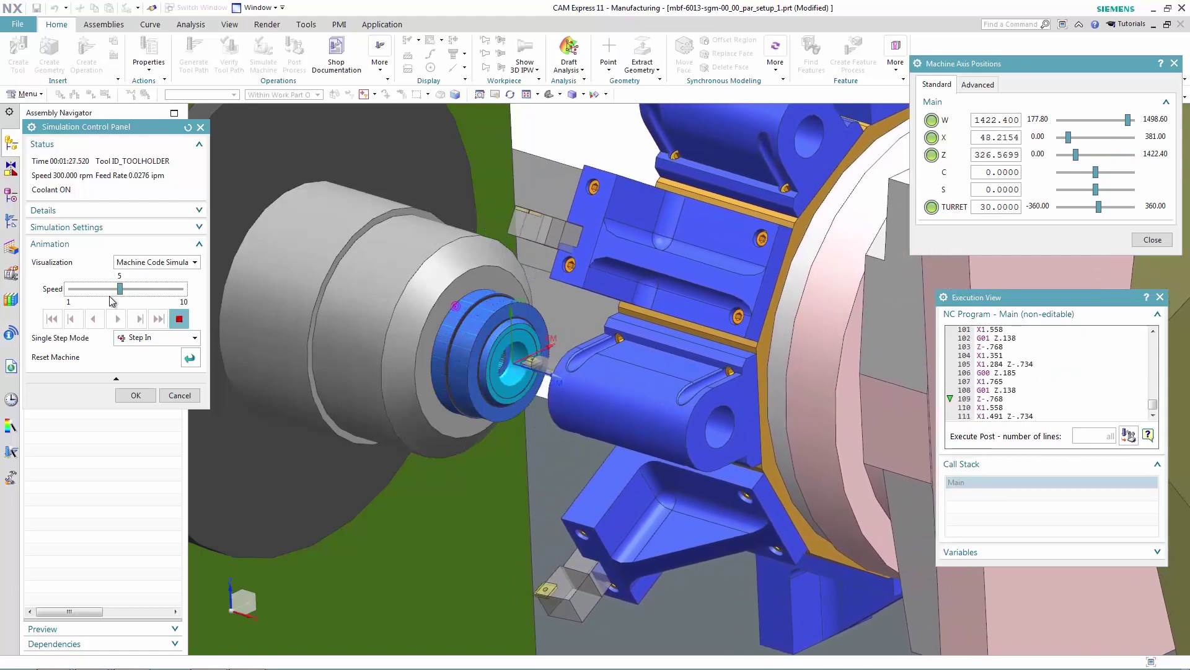
click(102, 294)
click(103, 293)
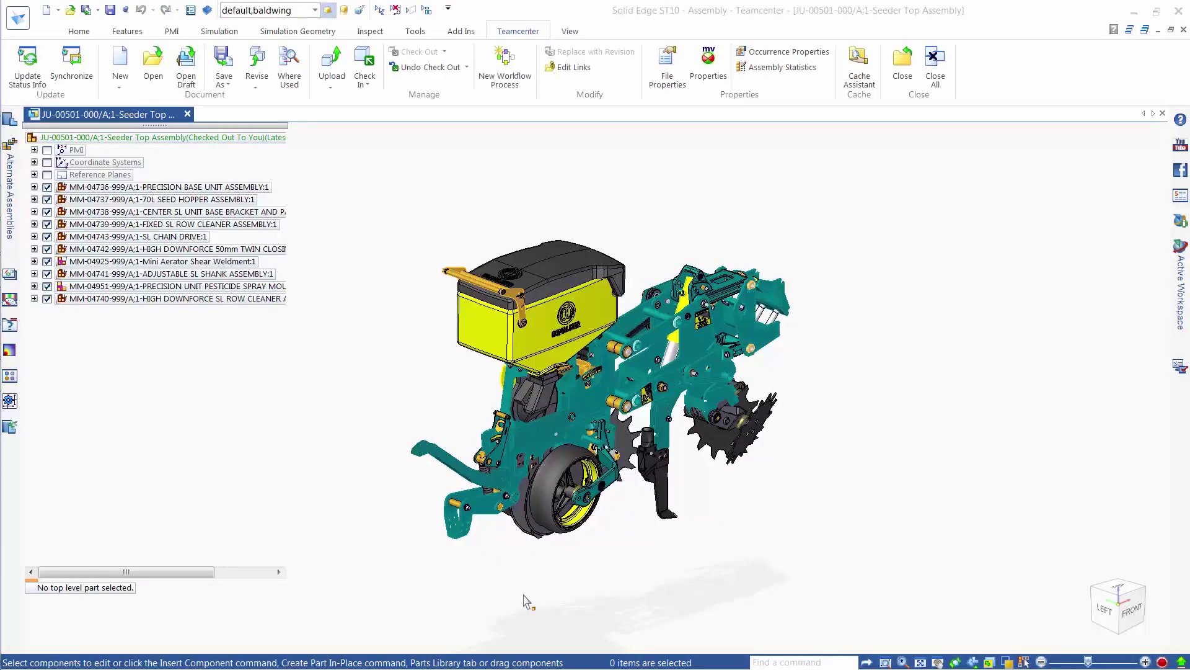
Open the Teamcenter Active Workspace beside the model and search for 'mm'.
scroll(523, 587, up, 3)
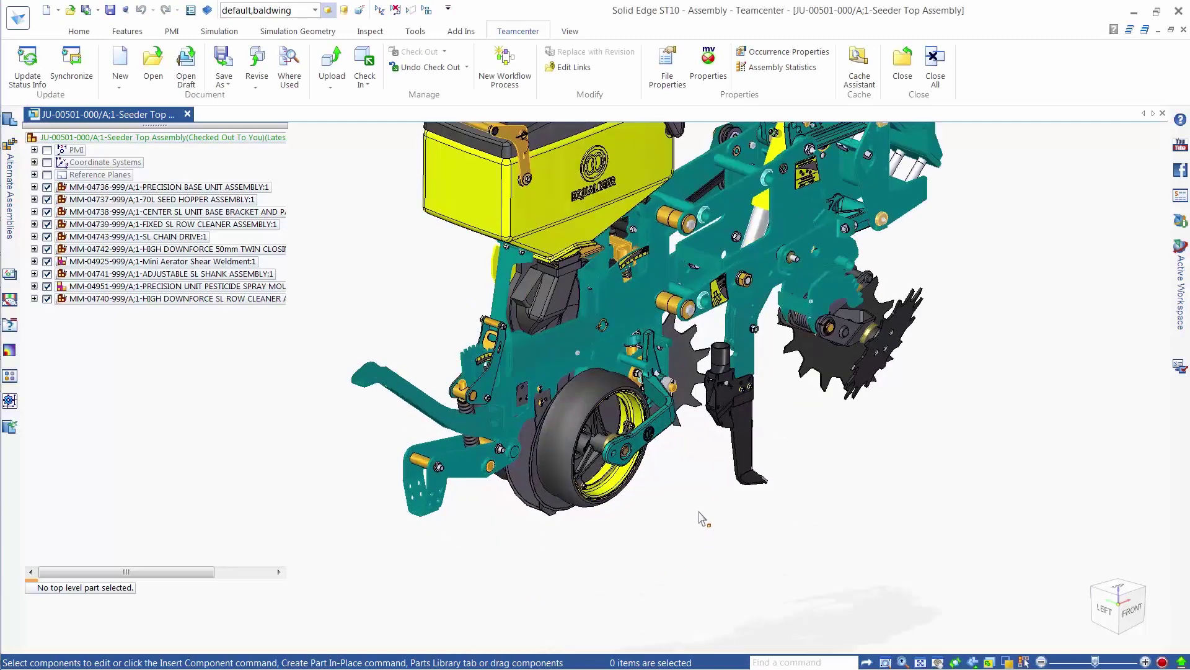
scroll(638, 507, up, 3)
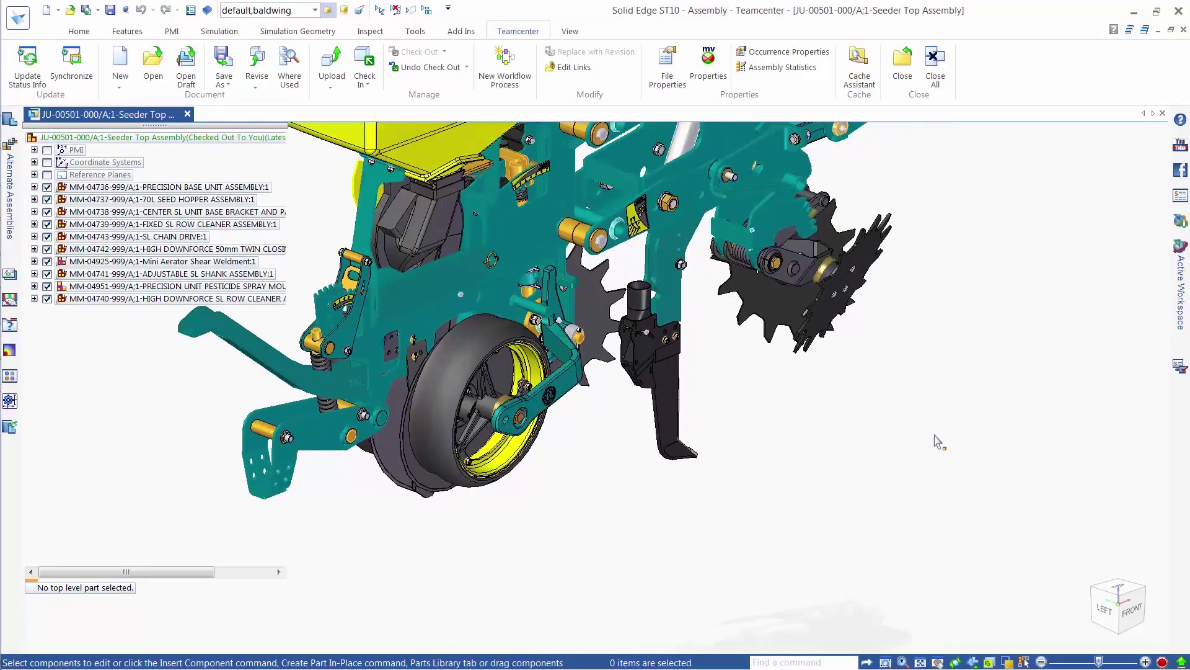
click(1182, 291)
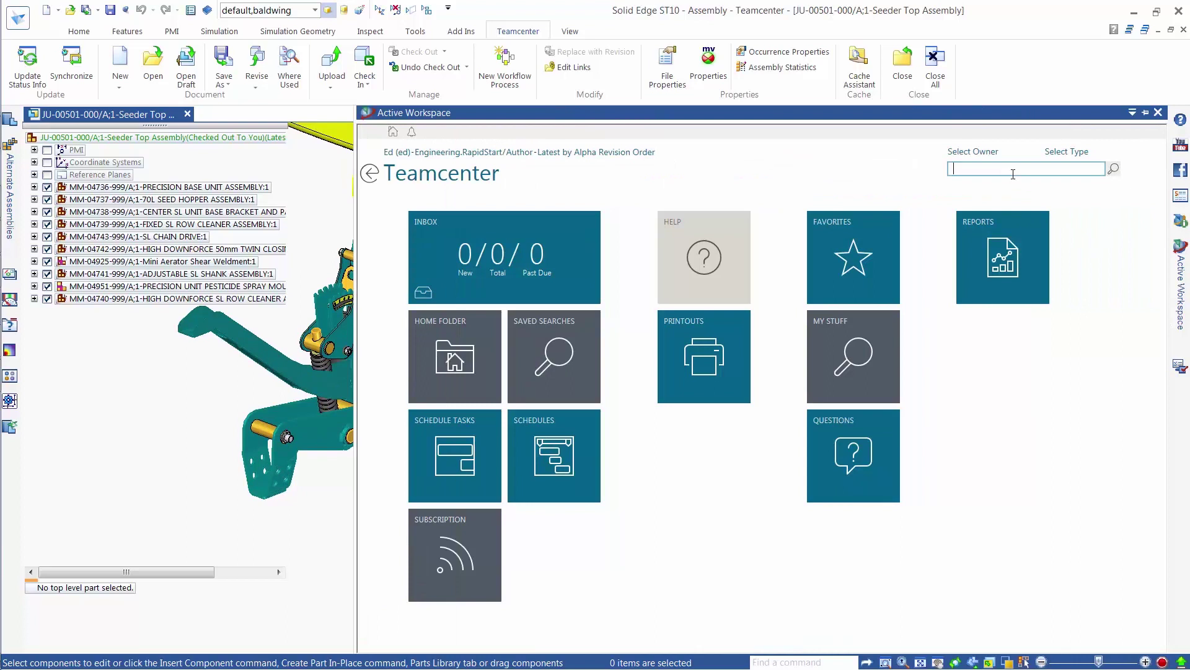
click(1013, 174)
text(mm)
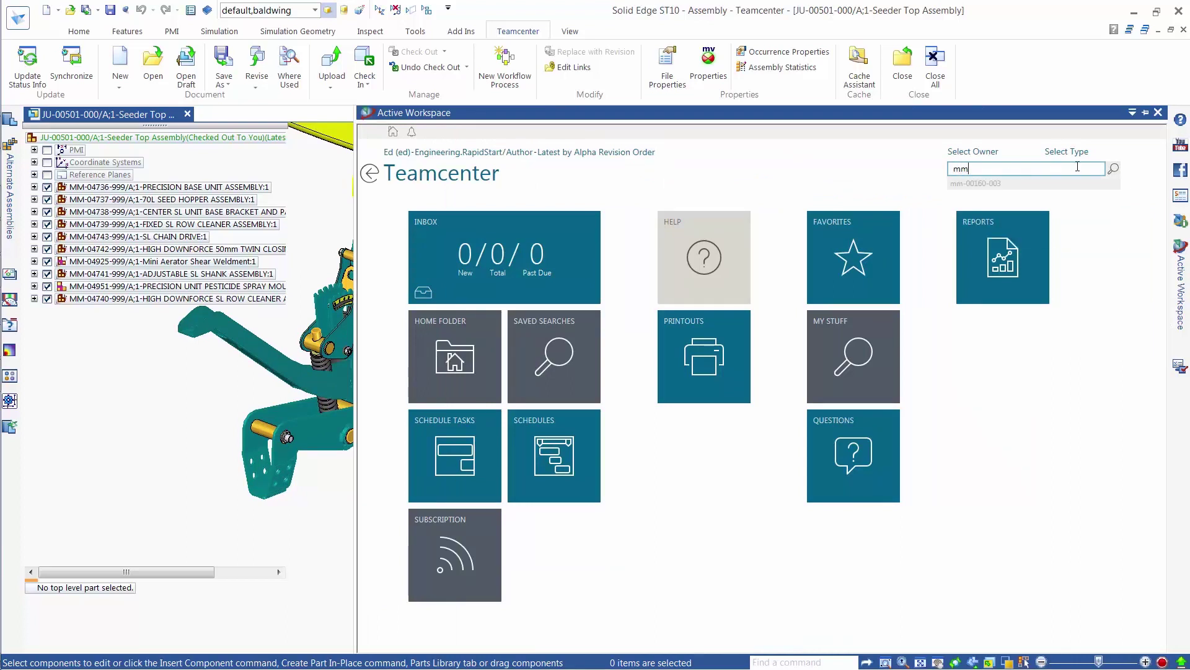
click(1114, 170)
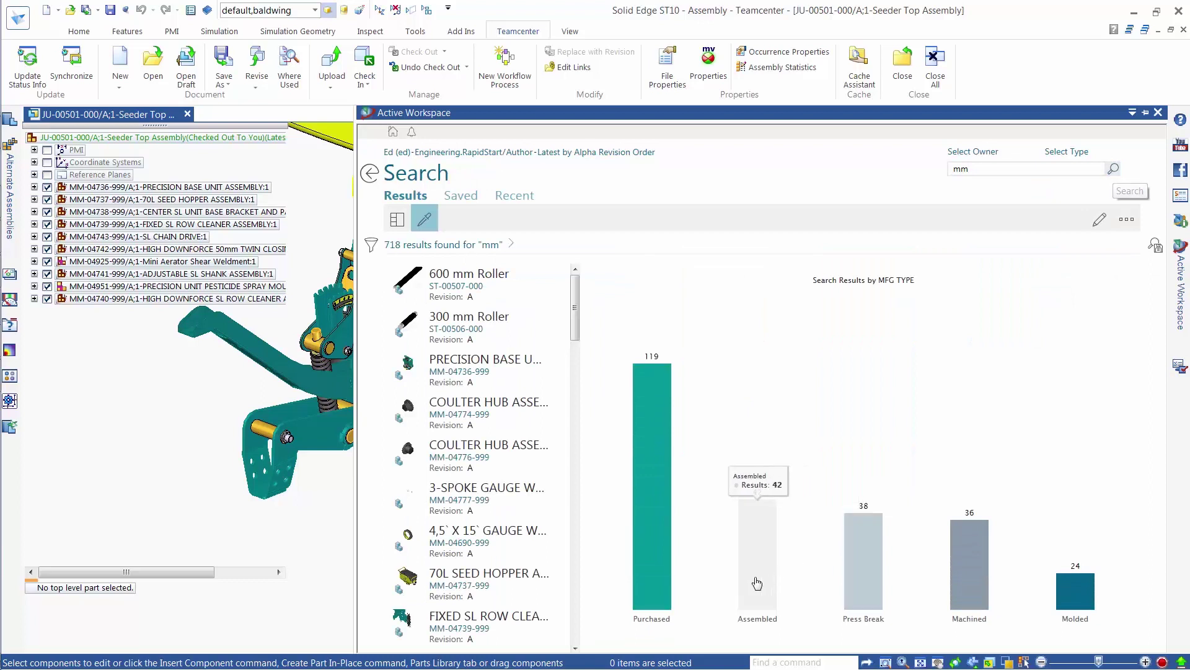
Filter results to Purchased > Wheel and review wheel summaries, ending on 150R-260-22.5.
click(660, 571)
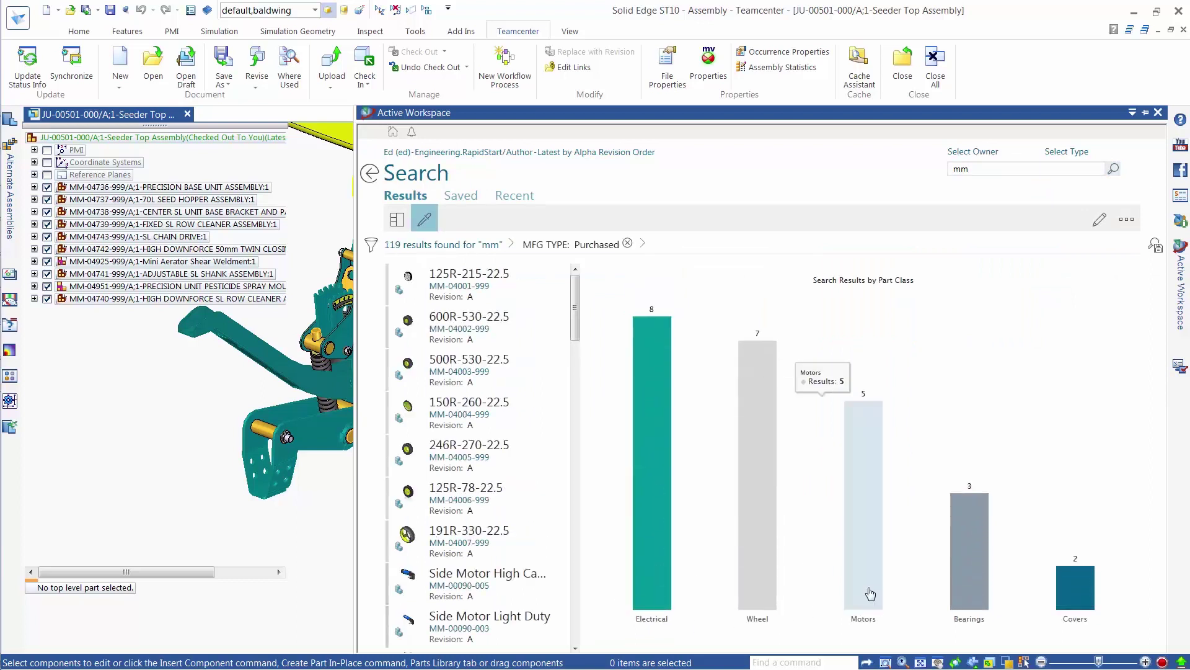
mouse_move(751, 597)
click(762, 441)
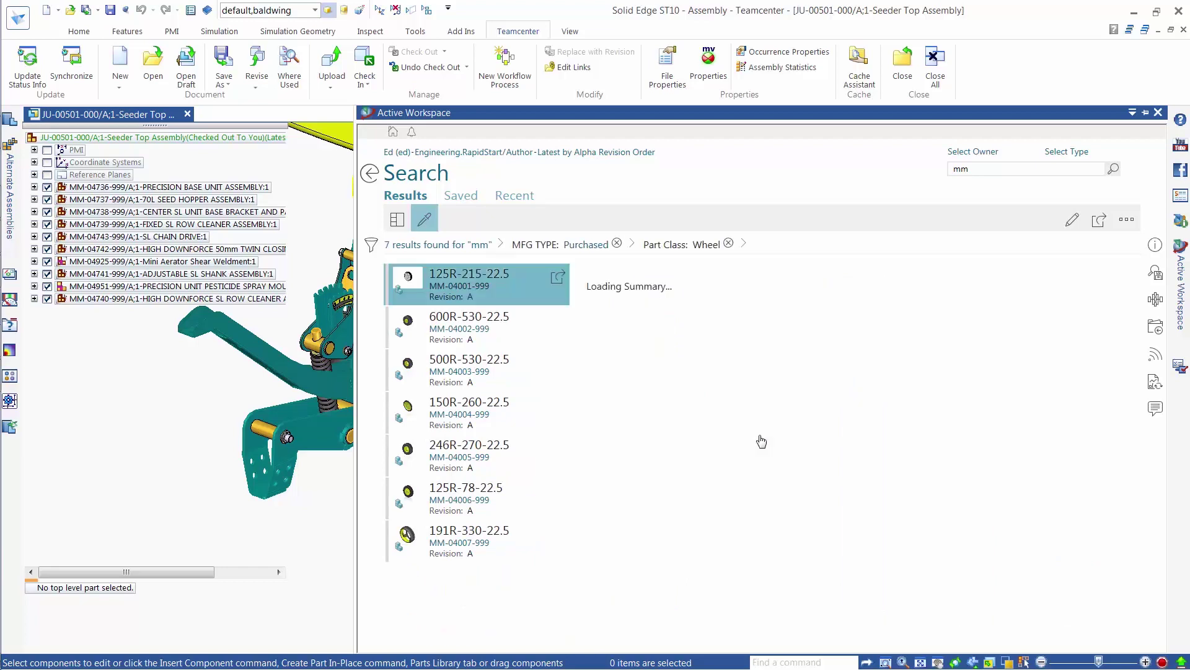
click(462, 370)
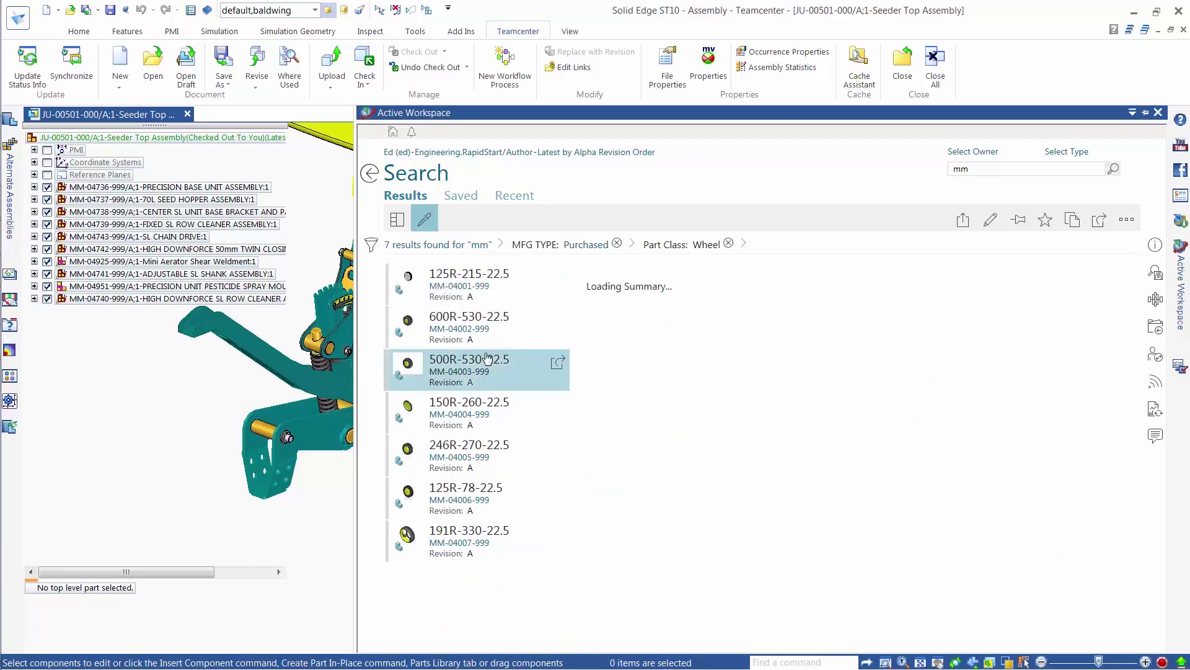
click(458, 456)
click(460, 408)
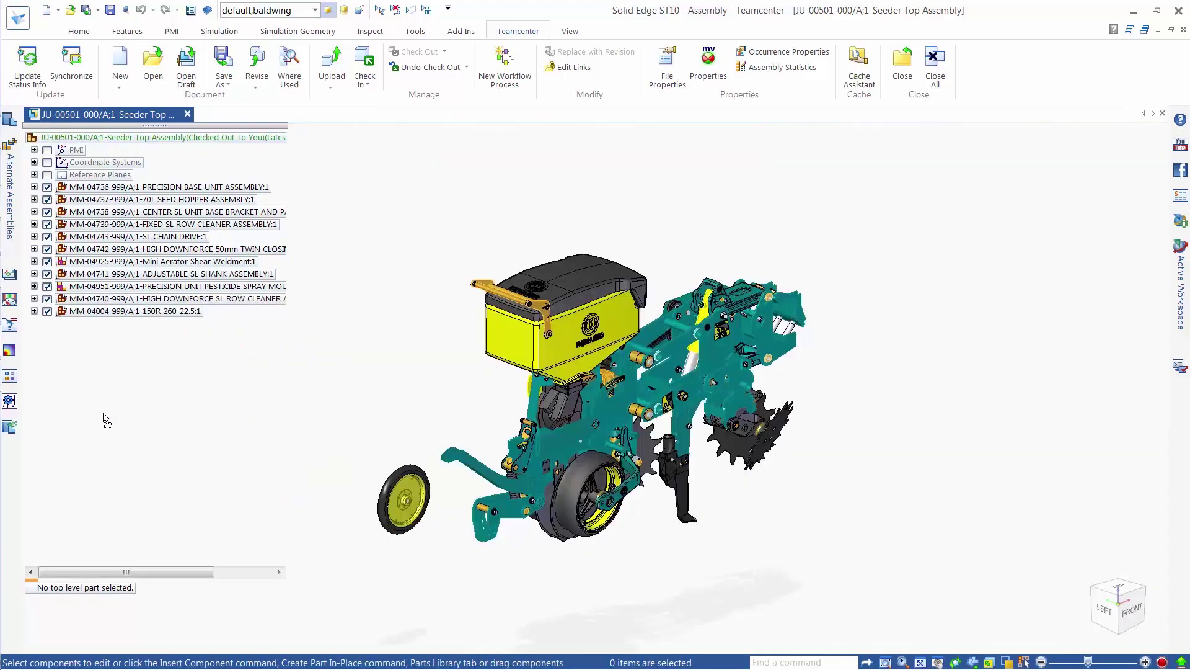
Start Assemble from the Home tab with the loose 150R-260-22.5 wheel as the placement part.
scroll(427, 554, up, 3)
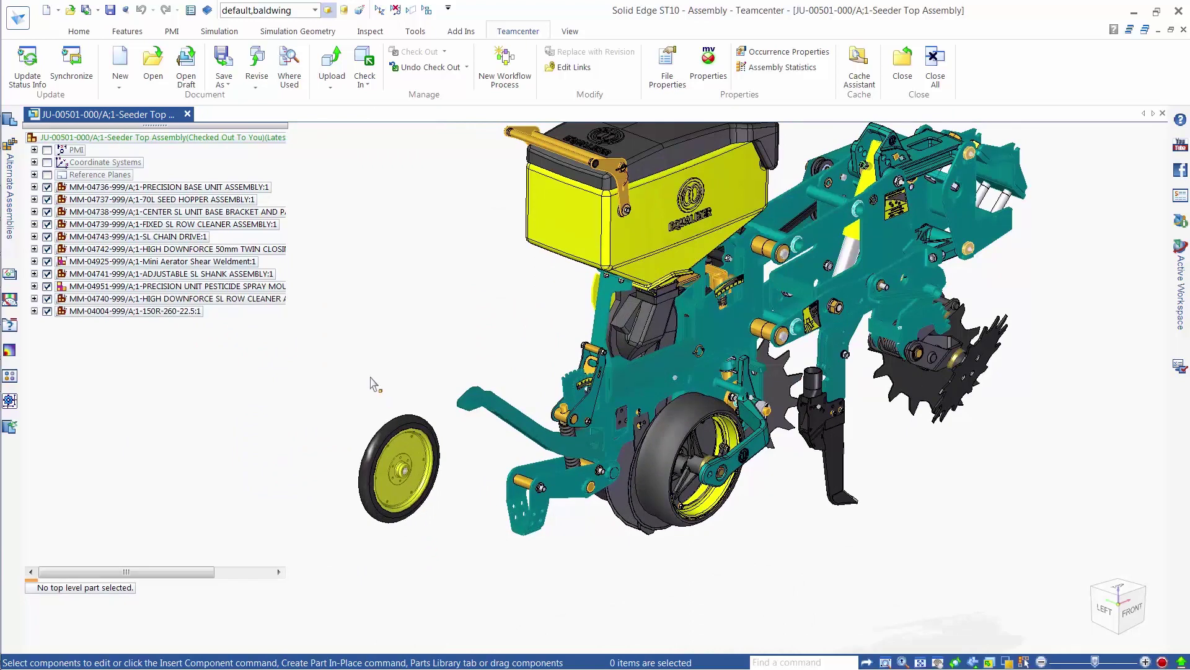
click(80, 31)
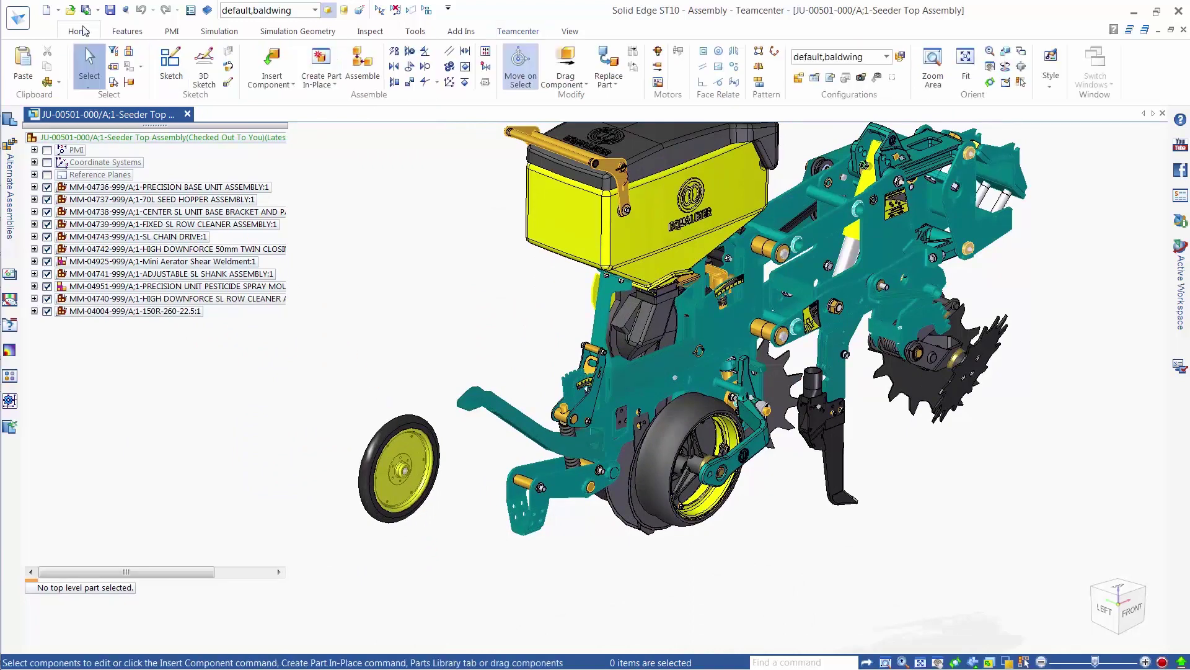
click(363, 62)
scroll(412, 475, up, 3)
click(412, 475)
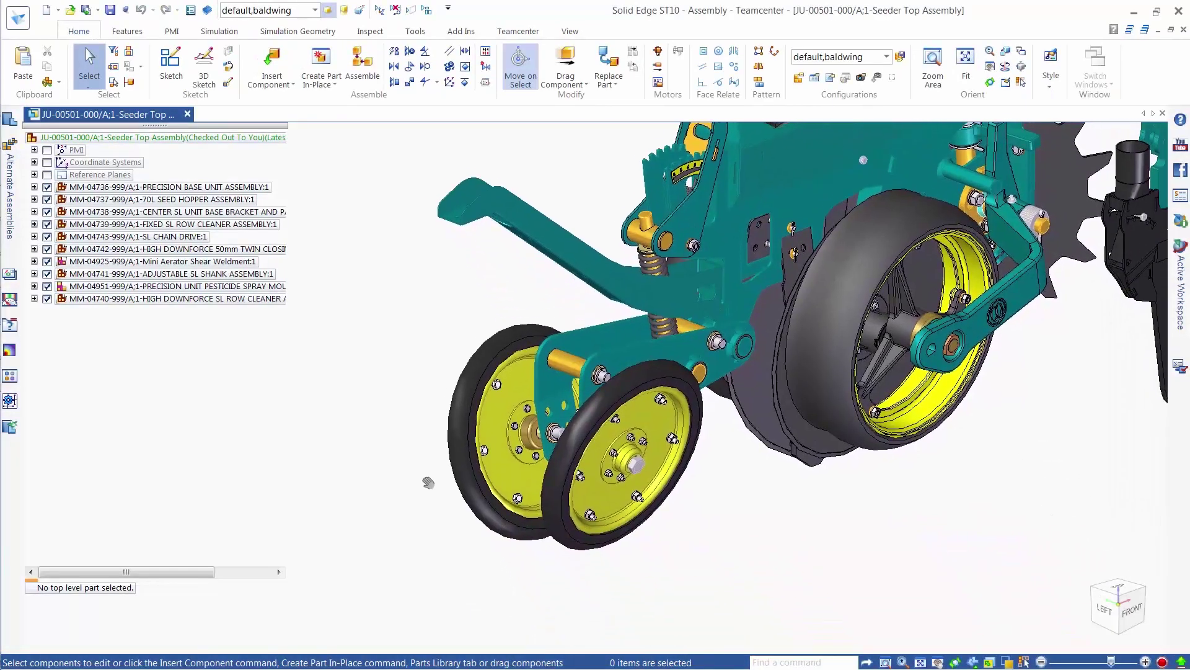
scroll(428, 486, down, 5)
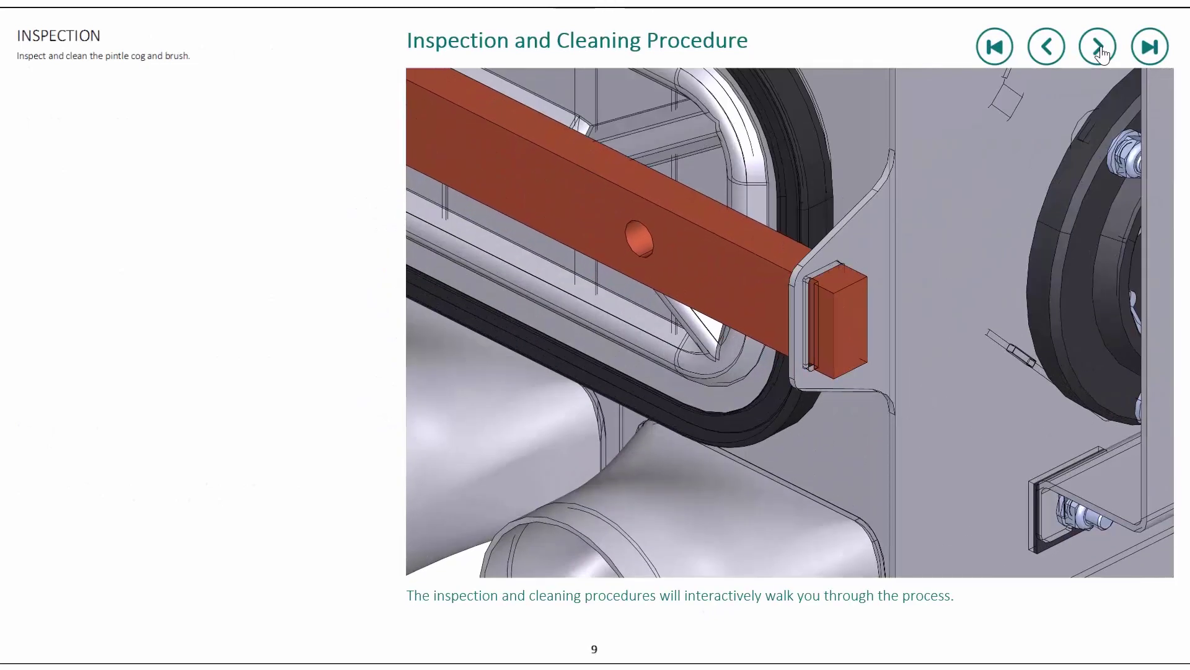
Advance the Inspection and Cleaning Procedure through Steps 1–9, ending on aligning the support bar notches.
click(1099, 51)
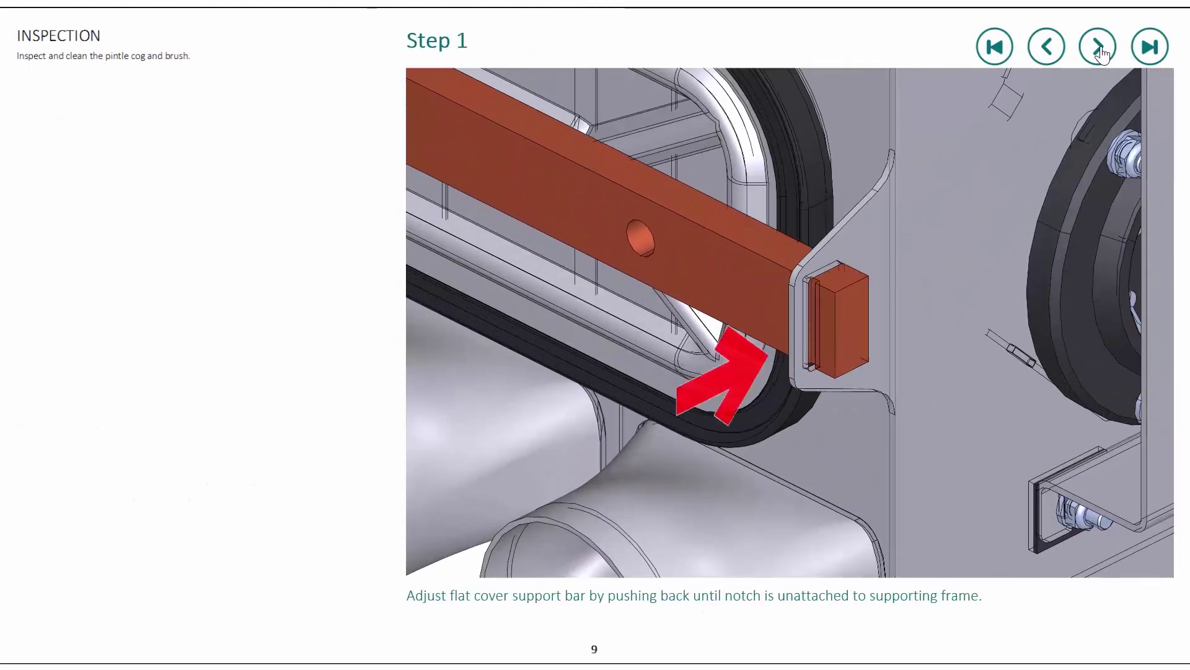
click(1099, 51)
click(1099, 51)
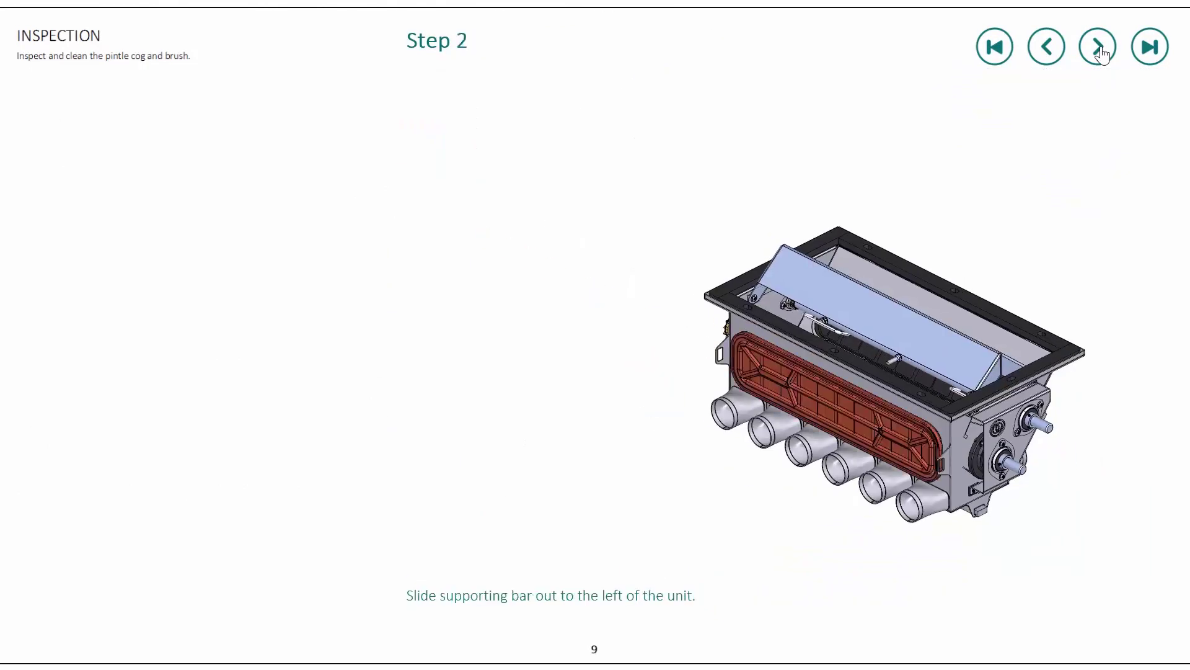
click(1100, 51)
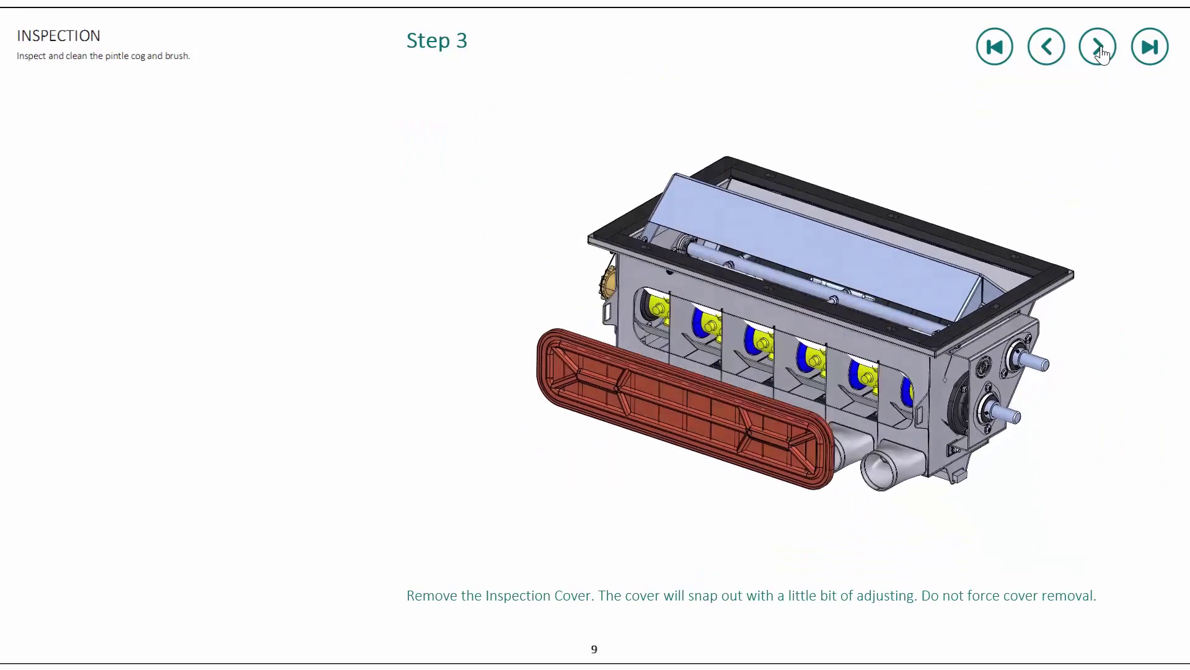
click(1099, 51)
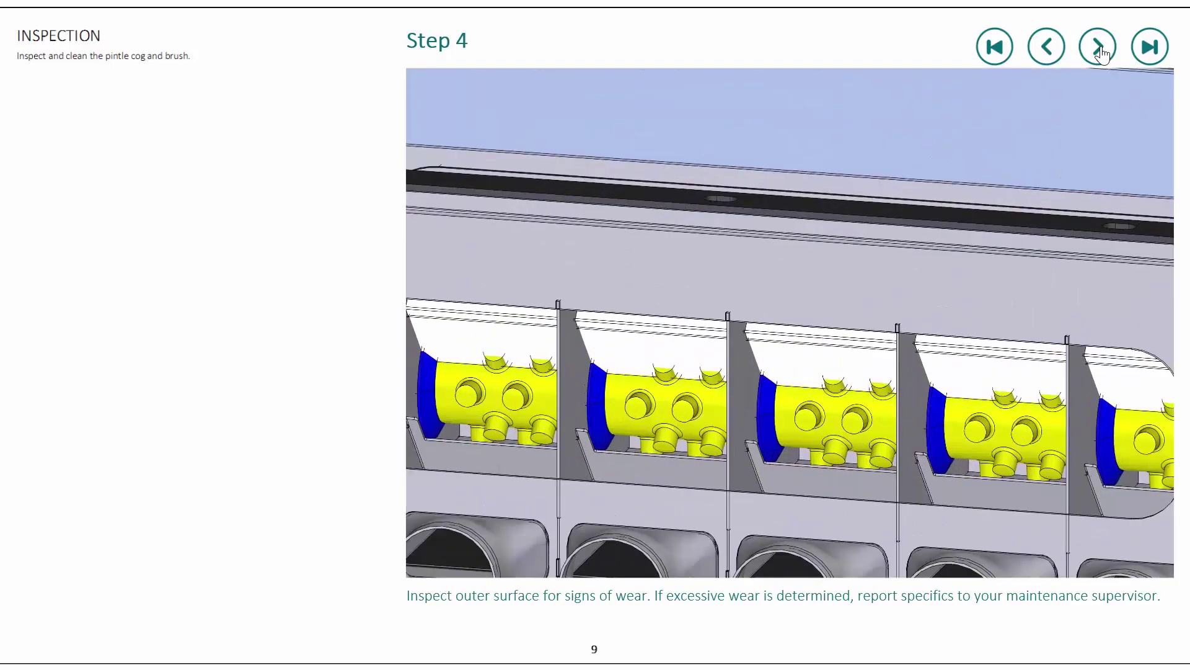
click(1099, 51)
click(1099, 51)
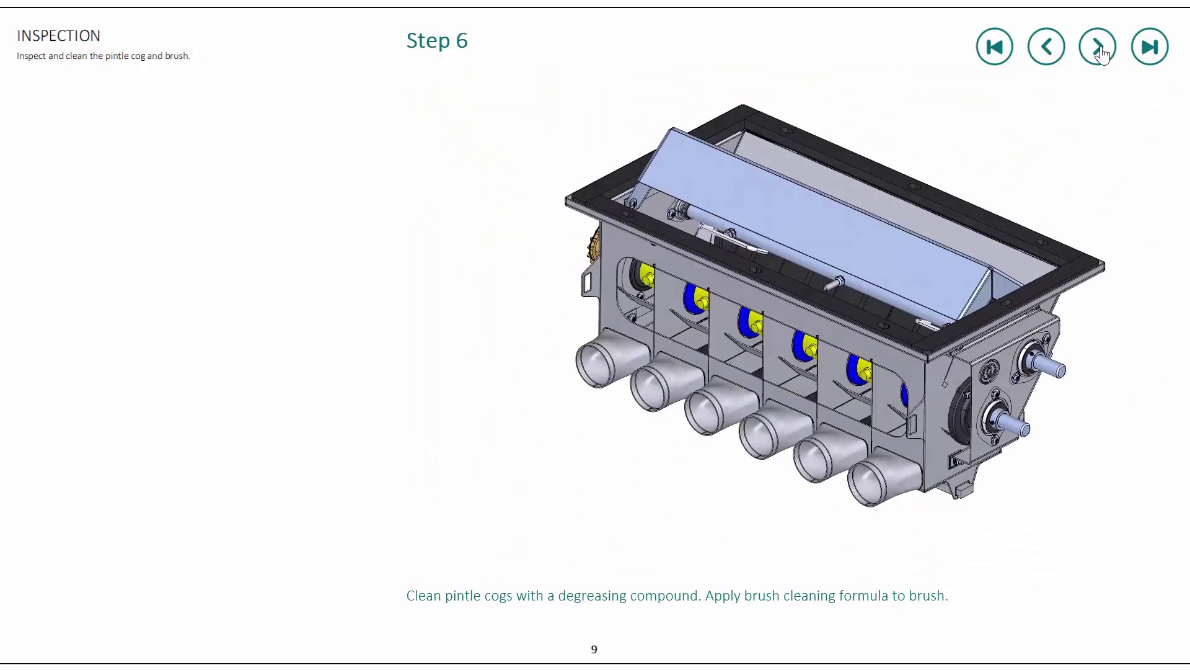
click(1099, 48)
click(1099, 48)
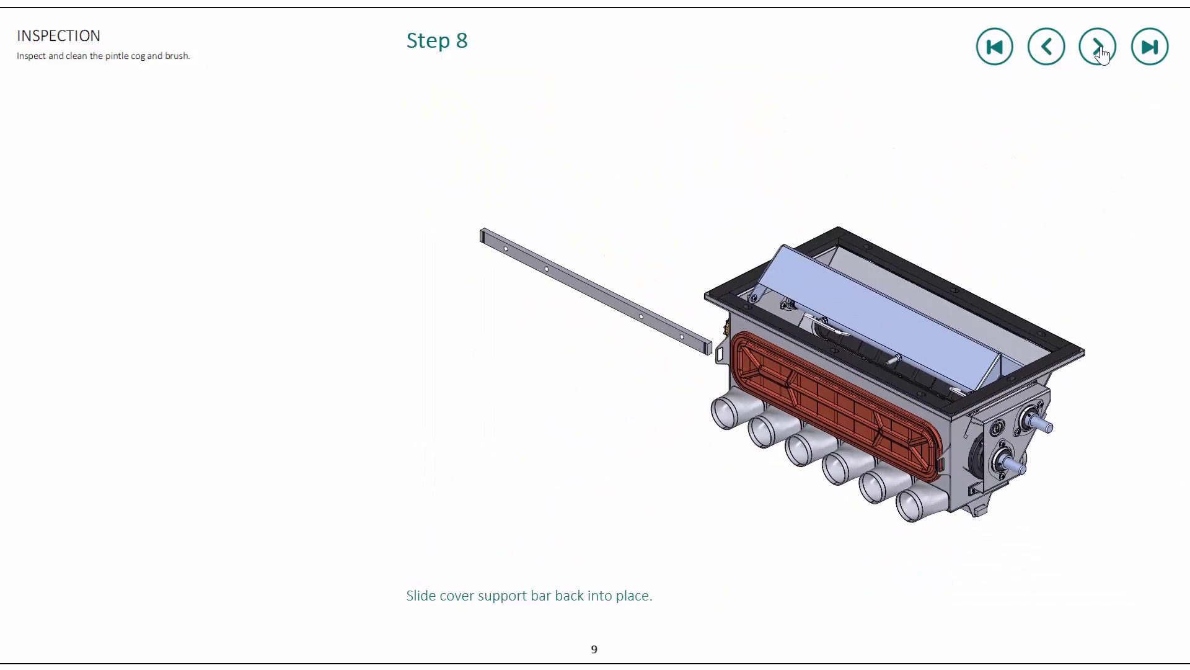
click(1099, 48)
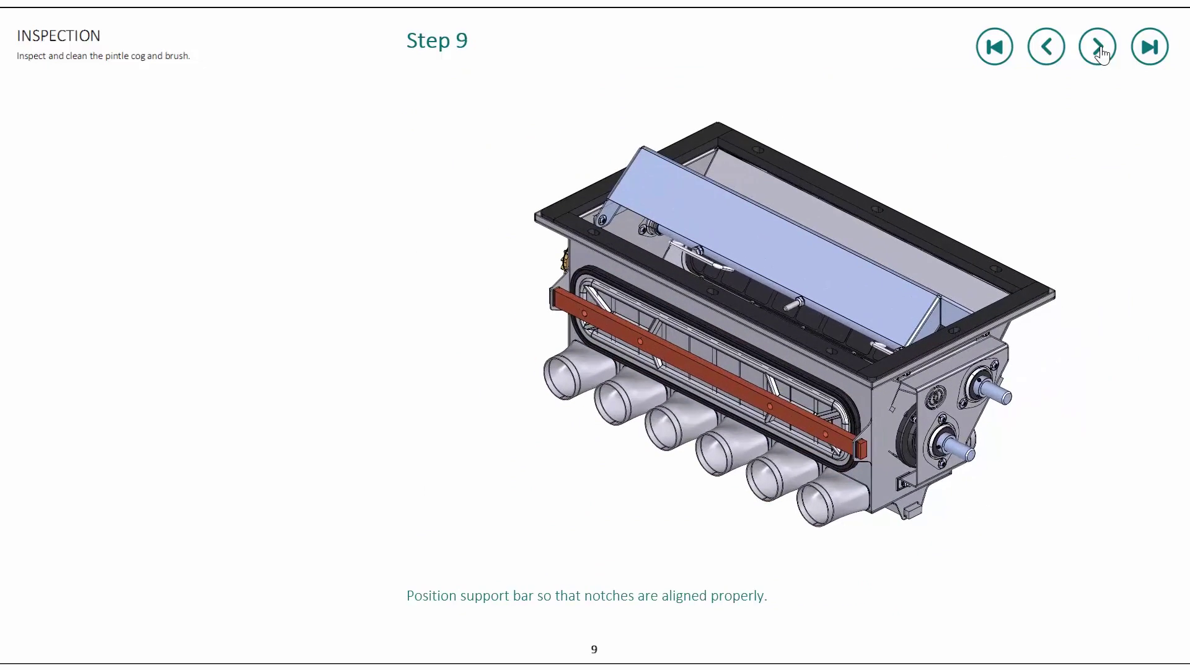